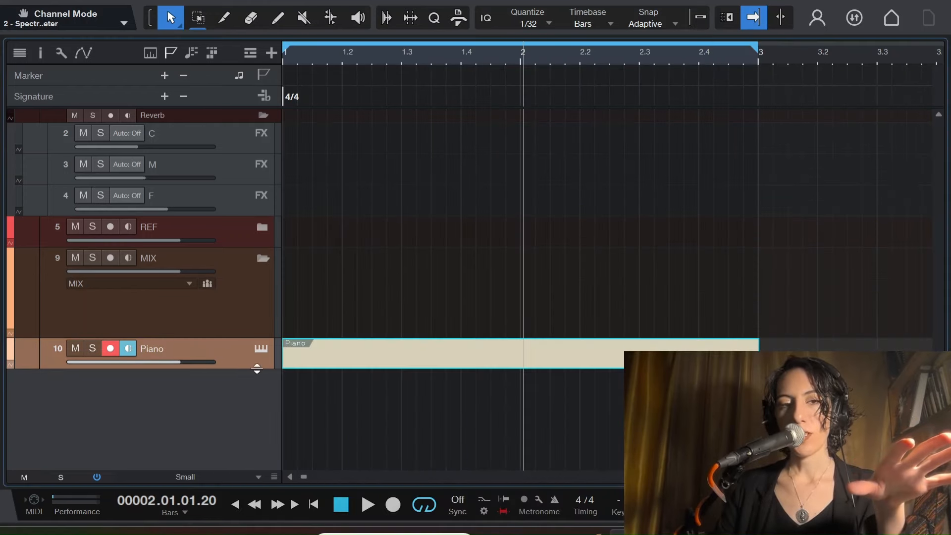
- Enlarge the Piano track's height so its instrument settings show, and collapse the Reverb folder track
{"action": "left_click_drag", "start_coordinate": [254, 368], "coordinate": [255, 429]}
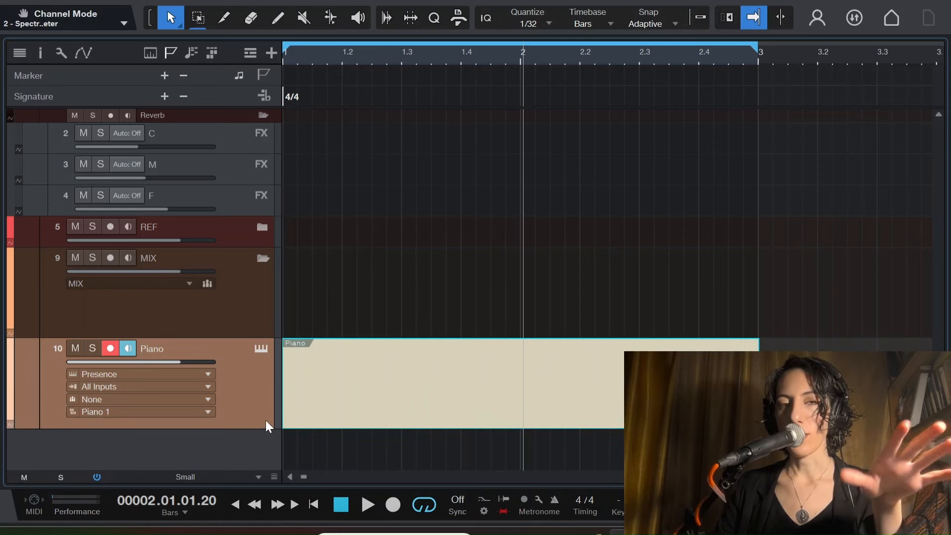
{"action": "left_click", "coordinate": [260, 116]}
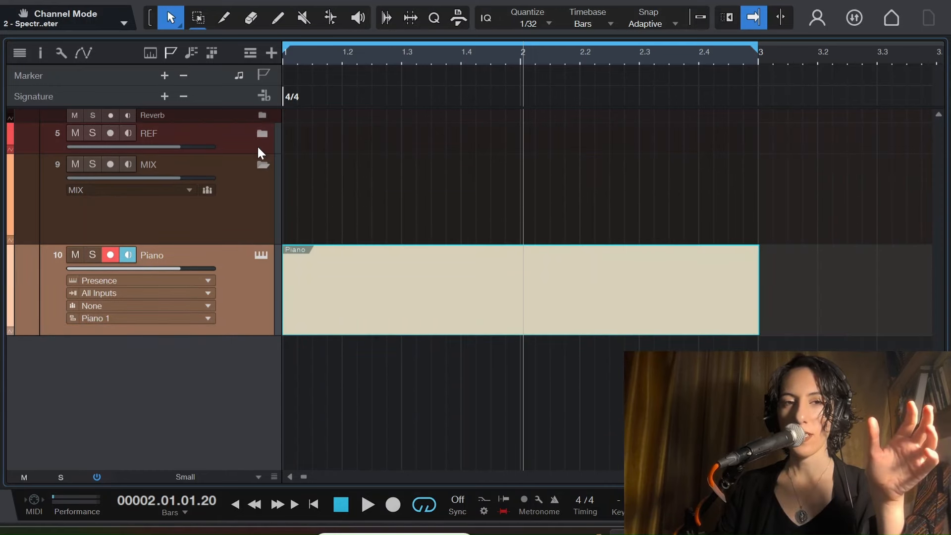
{"action": "double_click", "coordinate": [376, 297]}
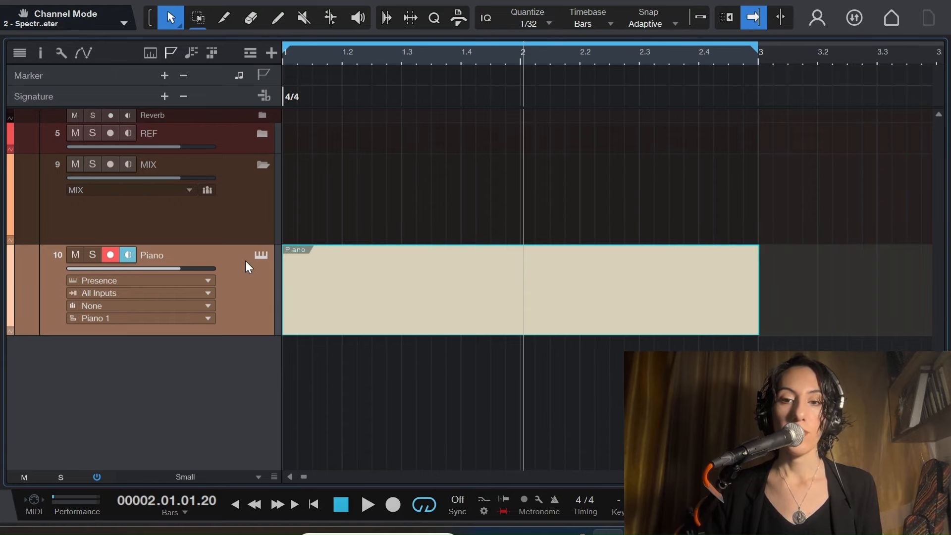
- Examine the Presence instrument loaded on the Piano track and close its window
{"action": "left_click", "coordinate": [259, 254]}
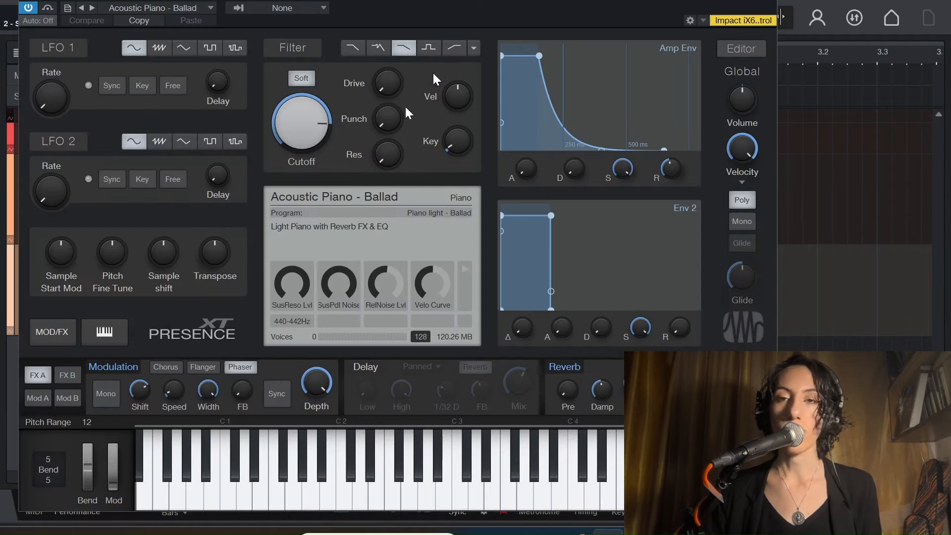
{"action": "left_click_drag", "start_coordinate": [14, 11], "coordinate": [22, 10]}
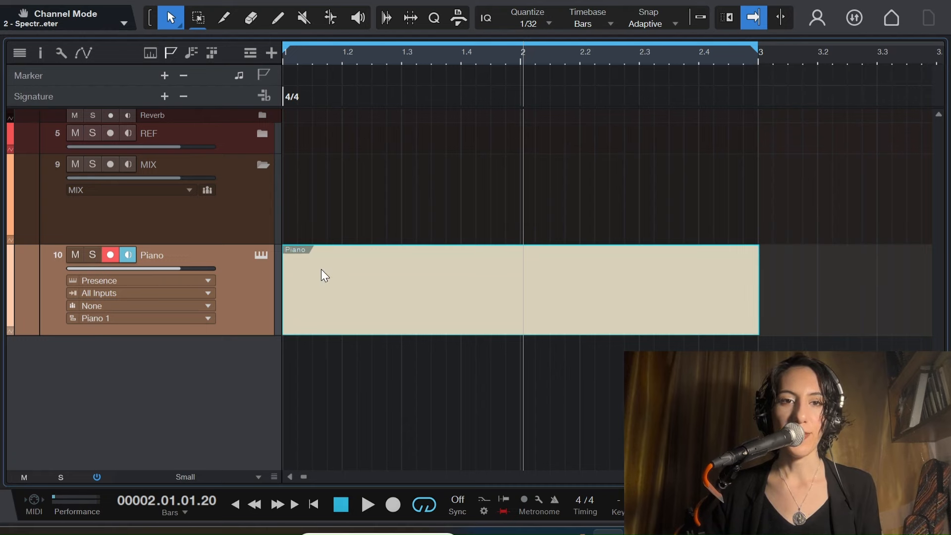
- Open the Piano clip for note editing and draw a one-beat stack of the C major scale, C3 to B3, at bar 1
{"action": "double_click", "coordinate": [325, 275]}
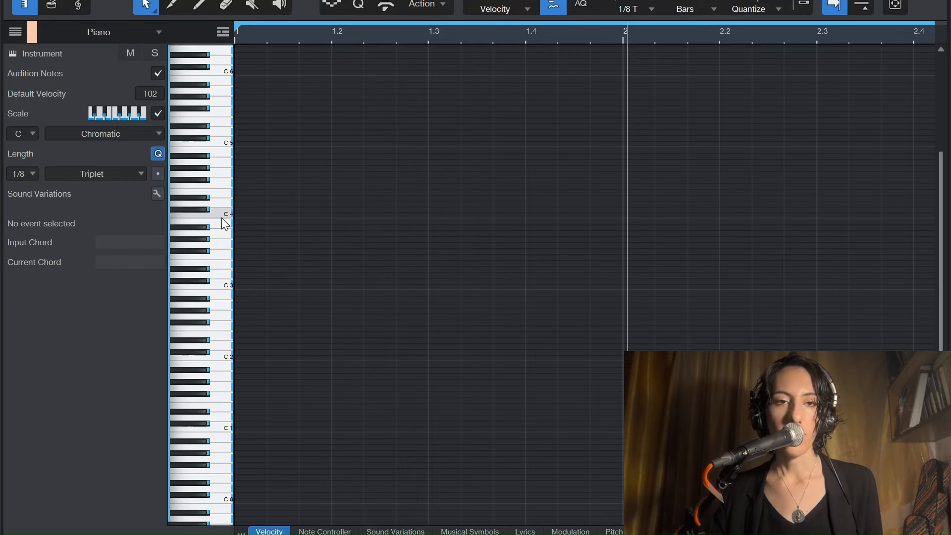
{"action": "left_click", "coordinate": [218, 294]}
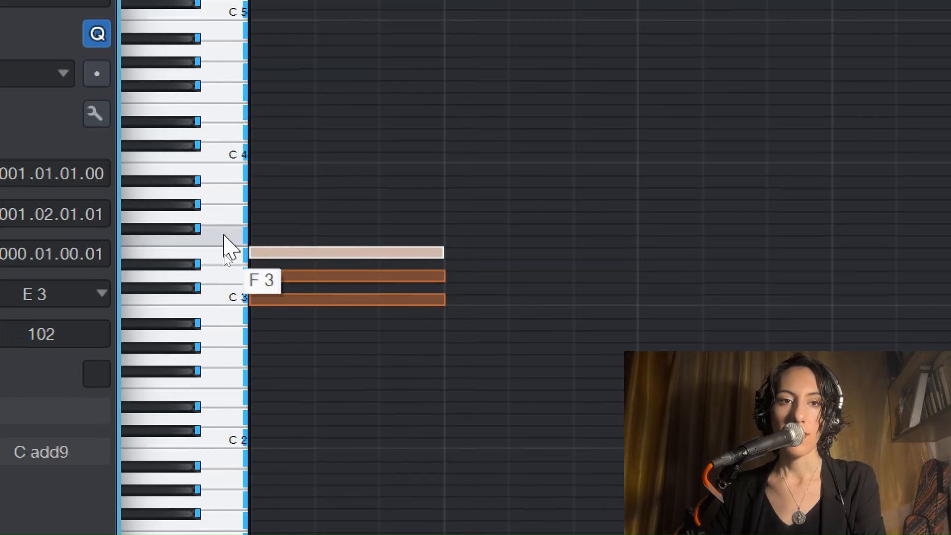
{"action": "left_click_drag", "start_coordinate": [251, 240], "coordinate": [446, 243]}
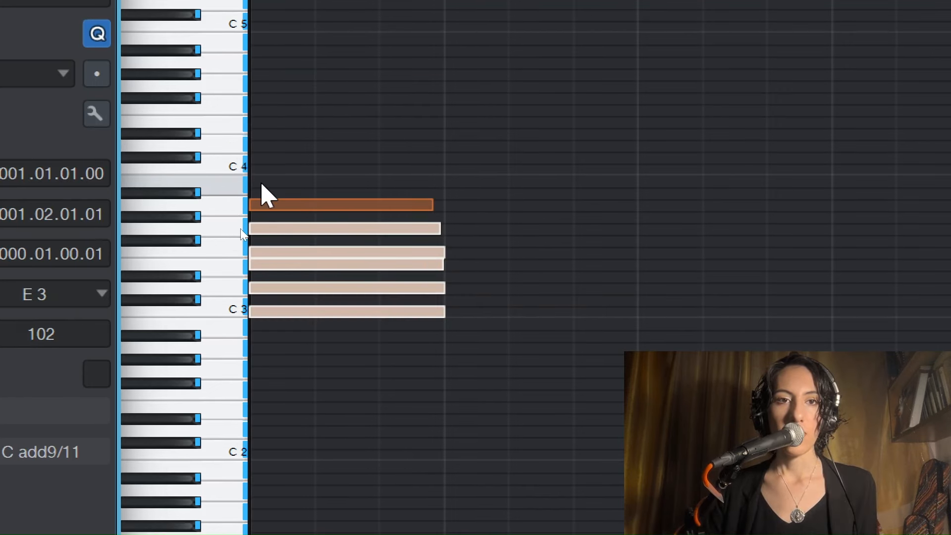
- Select the whole stack of scale notes and transpose it up two semitones so it starts on D3
{"action": "key", "text": "ctrl+a"}
{"action": "left_click", "coordinate": [448, 314]}
{"action": "left_click_drag", "start_coordinate": [435, 413], "coordinate": [376, 165]}
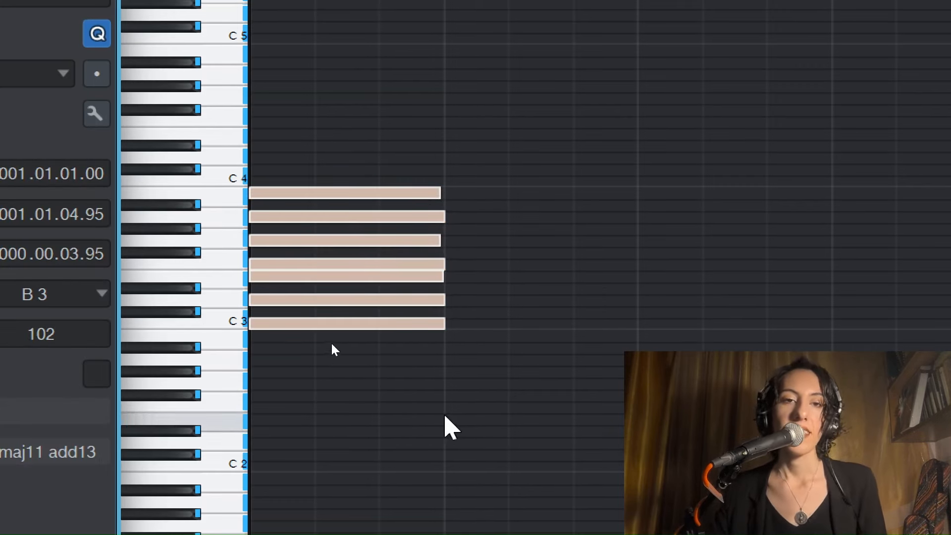
{"action": "left_click", "coordinate": [441, 396]}
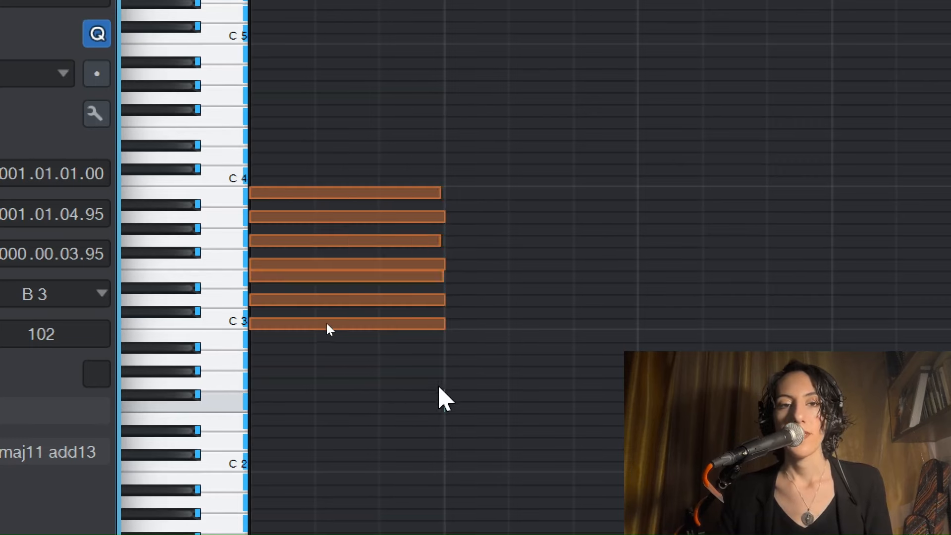
{"action": "left_click_drag", "start_coordinate": [441, 396], "coordinate": [325, 106]}
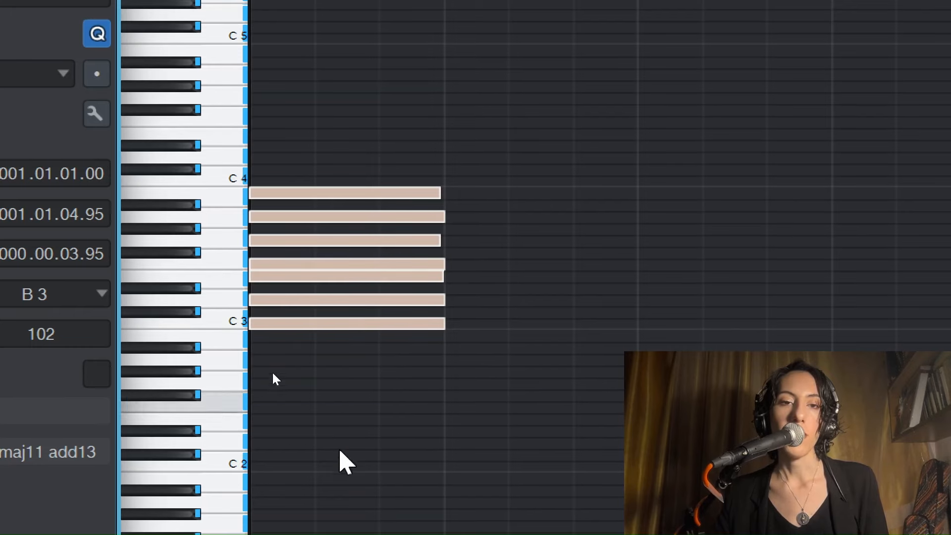
{"action": "left_click_drag", "start_coordinate": [287, 323], "coordinate": [284, 302]}
{"action": "left_click_drag", "start_coordinate": [605, 365], "coordinate": [478, 167]}
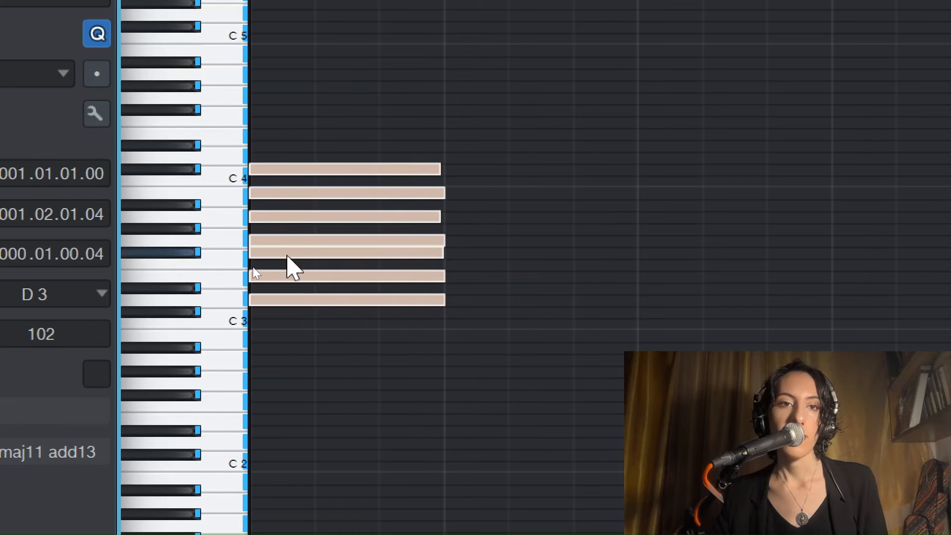
{"action": "key", "text": "ctrl+a"}
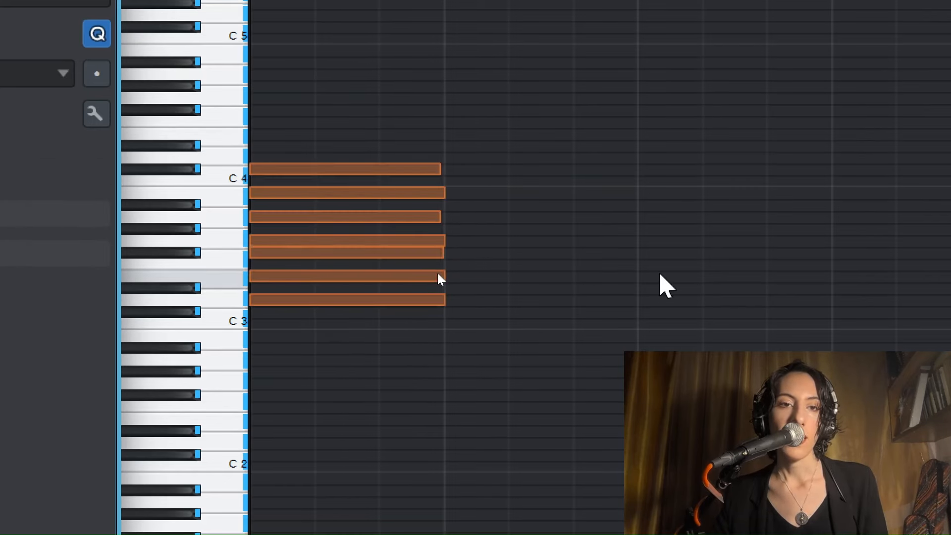
- Audition the transposed stack's notes one by one from E3 up to B3
{"action": "left_click", "coordinate": [277, 276]}
{"action": "left_click", "coordinate": [291, 253]}
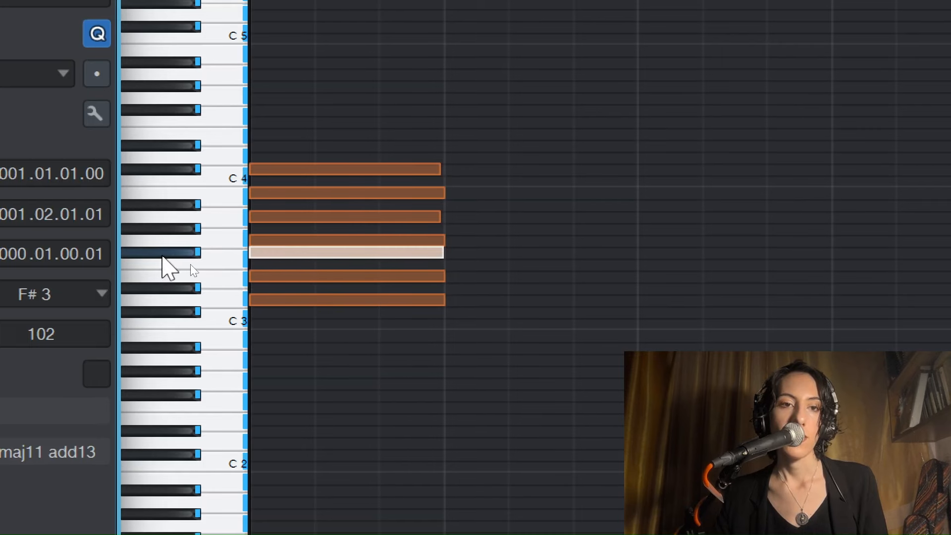
{"action": "left_click", "coordinate": [294, 240]}
{"action": "left_click", "coordinate": [306, 216]}
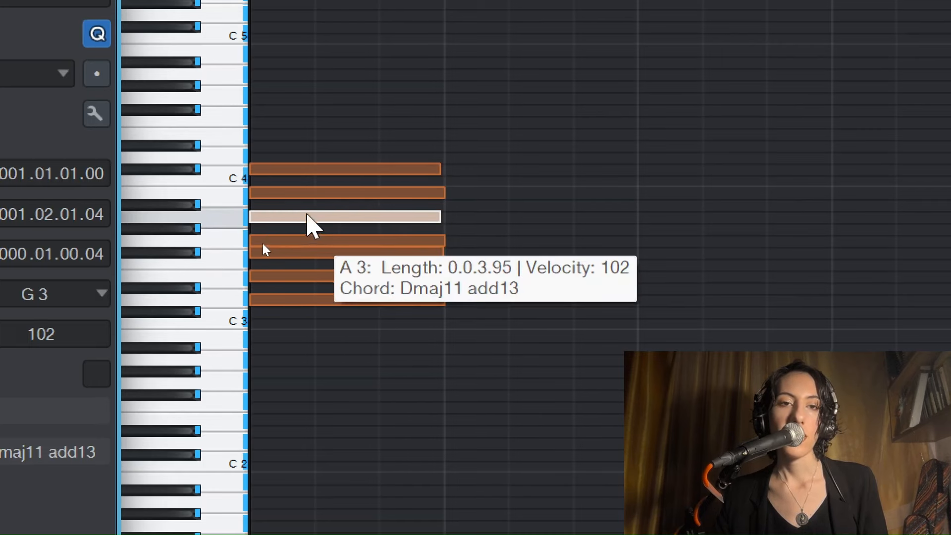
{"action": "left_click", "coordinate": [319, 193]}
- Select the full stack of seven notes at bar 1 to examine it as a whole, and clear the selection
{"action": "left_click_drag", "start_coordinate": [526, 318], "coordinate": [333, 85]}
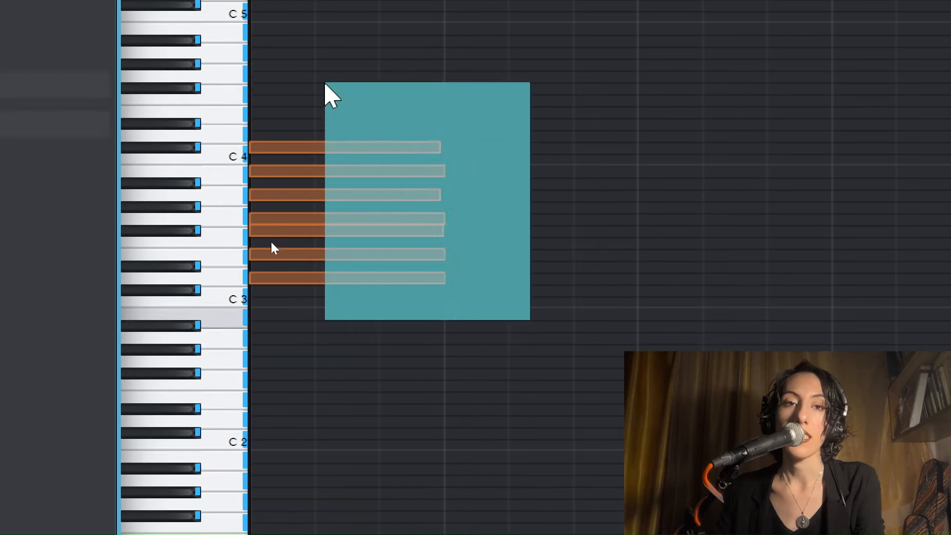
{"action": "left_click_drag", "start_coordinate": [456, 390], "coordinate": [345, 59]}
{"action": "left_click", "coordinate": [431, 388]}
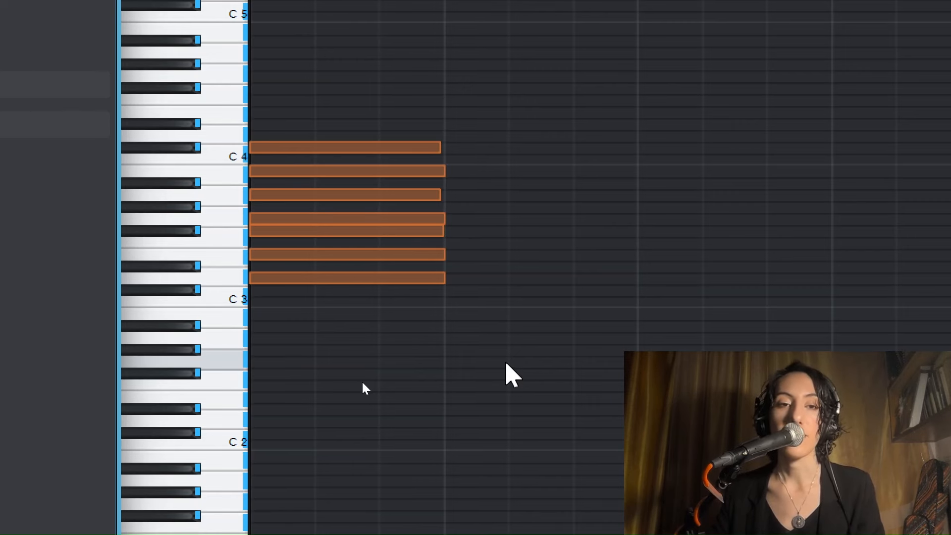
{"action": "left_click_drag", "start_coordinate": [255, 465], "coordinate": [381, 67]}
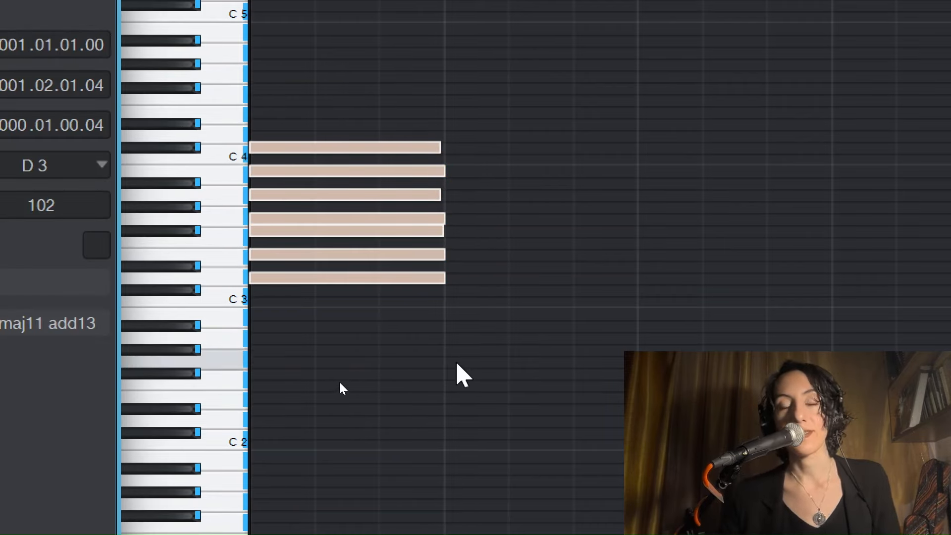
{"action": "left_click", "coordinate": [434, 360]}
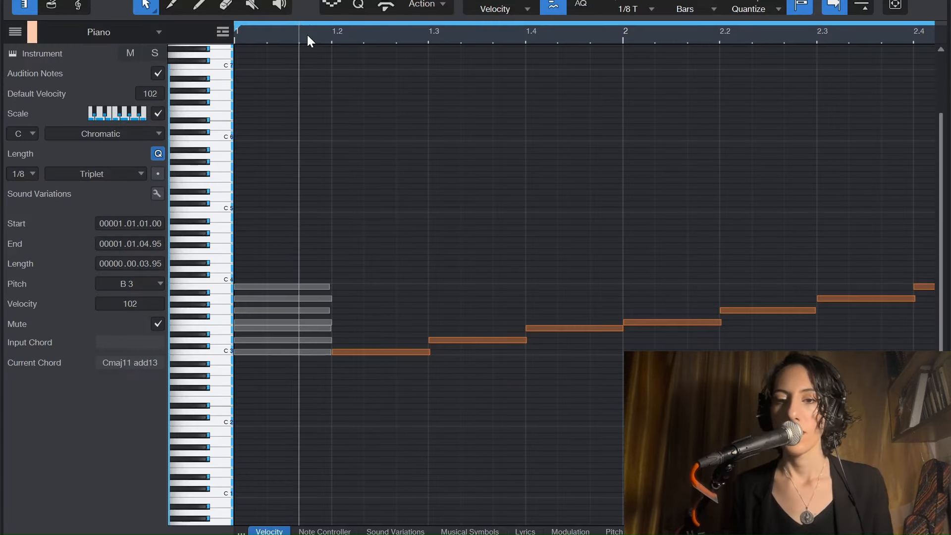
- Stop playback, reopen the Piano clip and examine its ascending scale notes by selecting them individually
{"action": "key", "text": "space"}
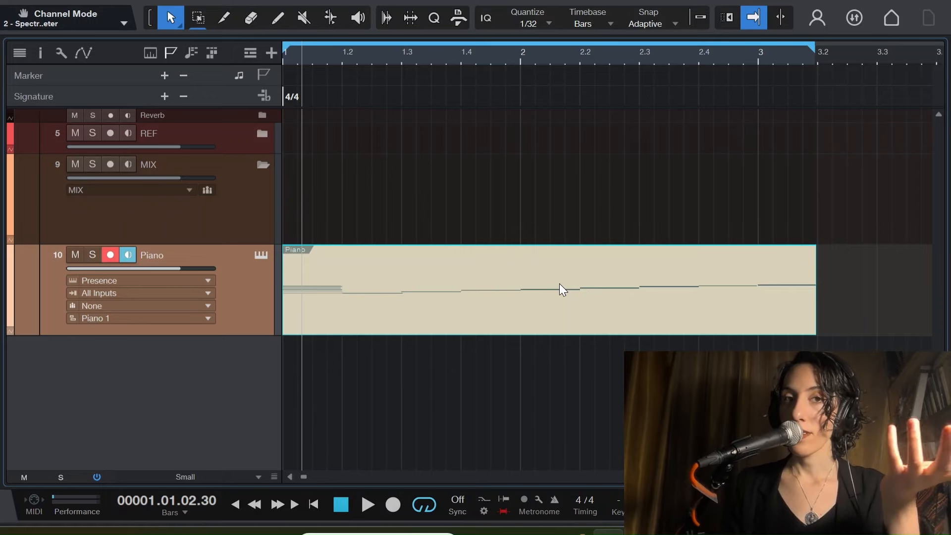
{"action": "double_click", "coordinate": [424, 301]}
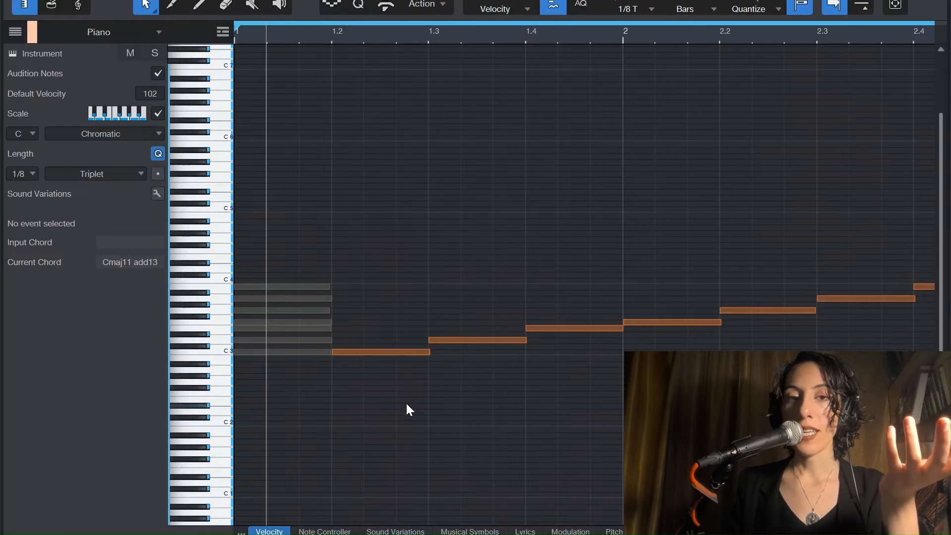
{"action": "left_click_drag", "start_coordinate": [363, 307], "coordinate": [394, 368]}
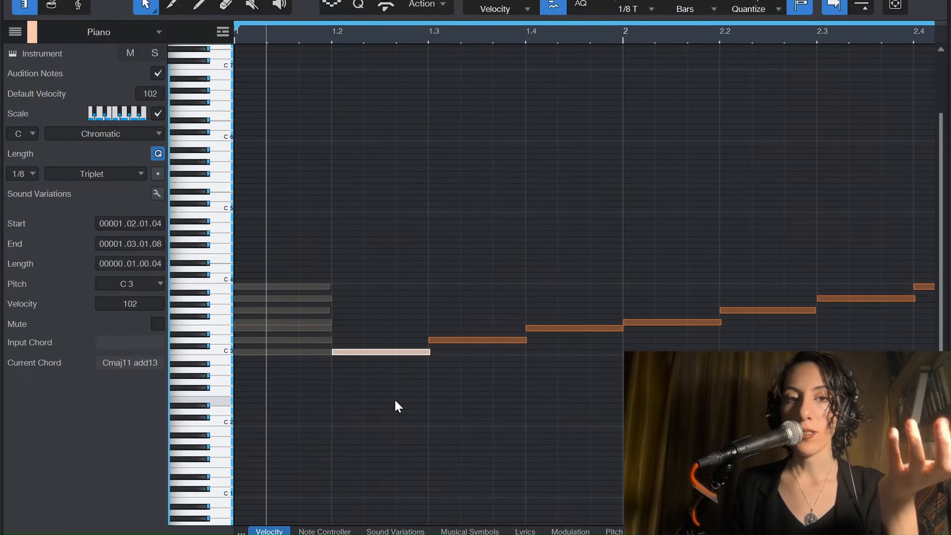
{"action": "left_click_drag", "start_coordinate": [369, 297], "coordinate": [394, 366]}
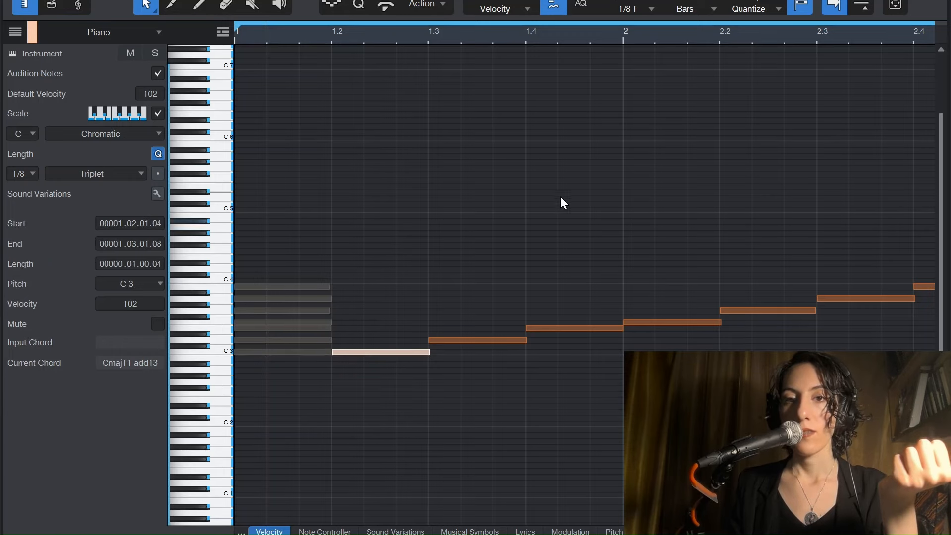
{"action": "left_click_drag", "start_coordinate": [587, 268], "coordinate": [608, 409]}
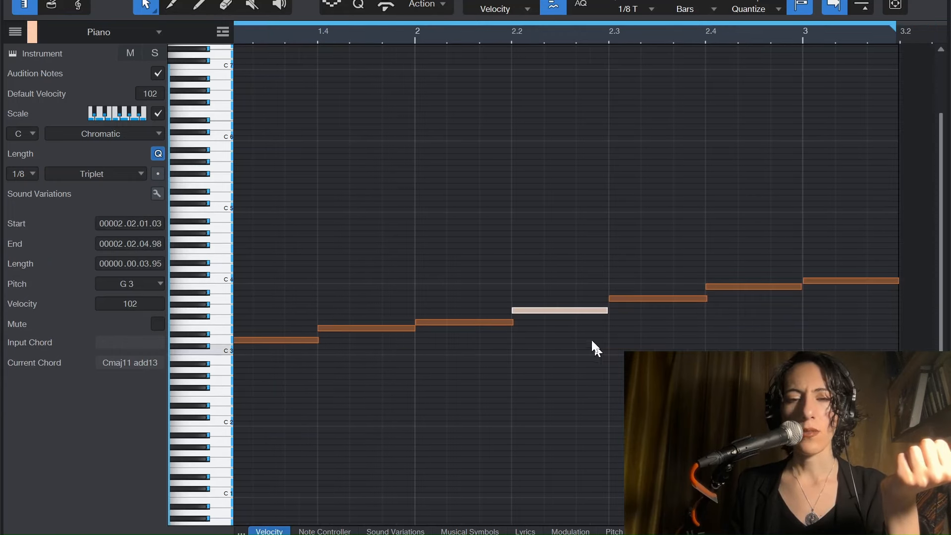
{"action": "left_click_drag", "start_coordinate": [543, 200], "coordinate": [569, 341]}
{"action": "left_click_drag", "start_coordinate": [703, 272], "coordinate": [751, 340]}
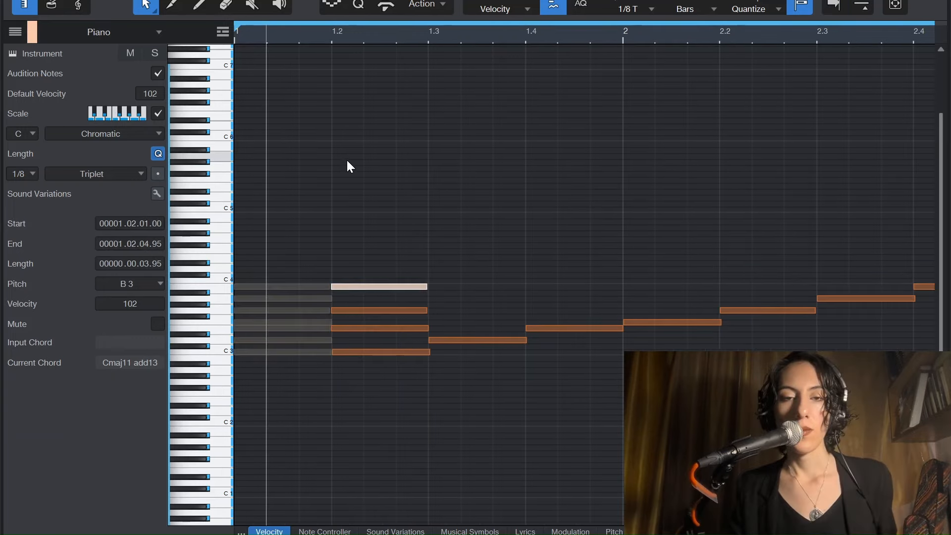
- Select the ascending scale notes singly and in neighbouring pairs up to C4 to compare the intervals between them
{"action": "left_click_drag", "start_coordinate": [483, 394], "coordinate": [471, 306]}
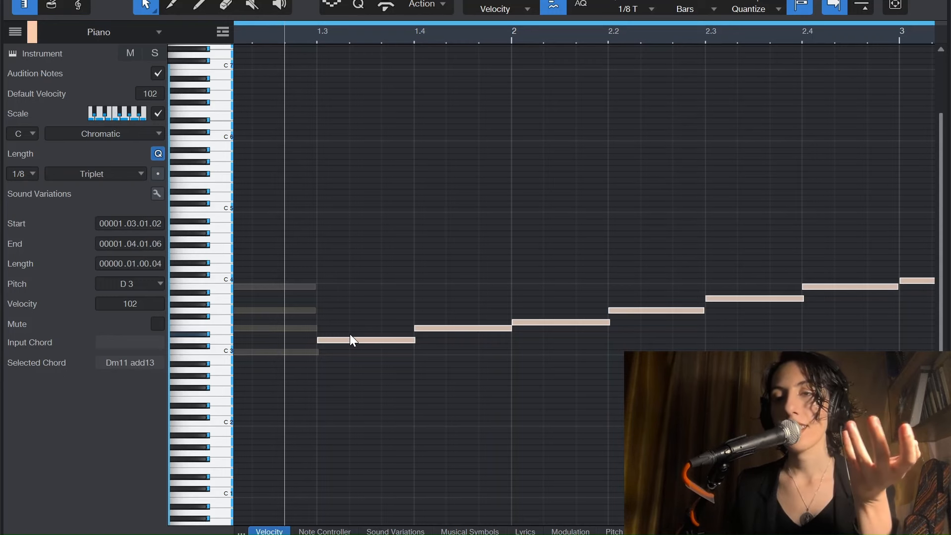
{"action": "left_click", "coordinate": [364, 296]}
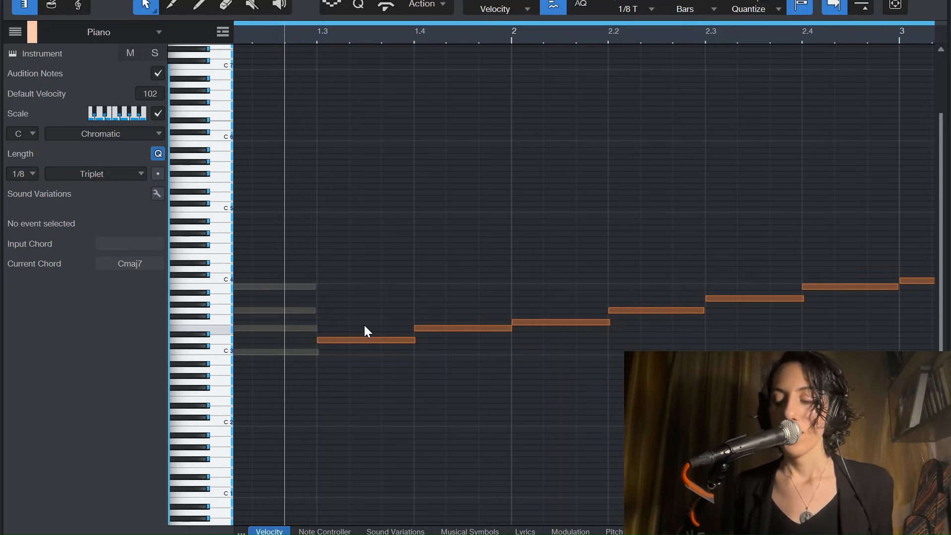
{"action": "left_click", "coordinate": [245, 351]}
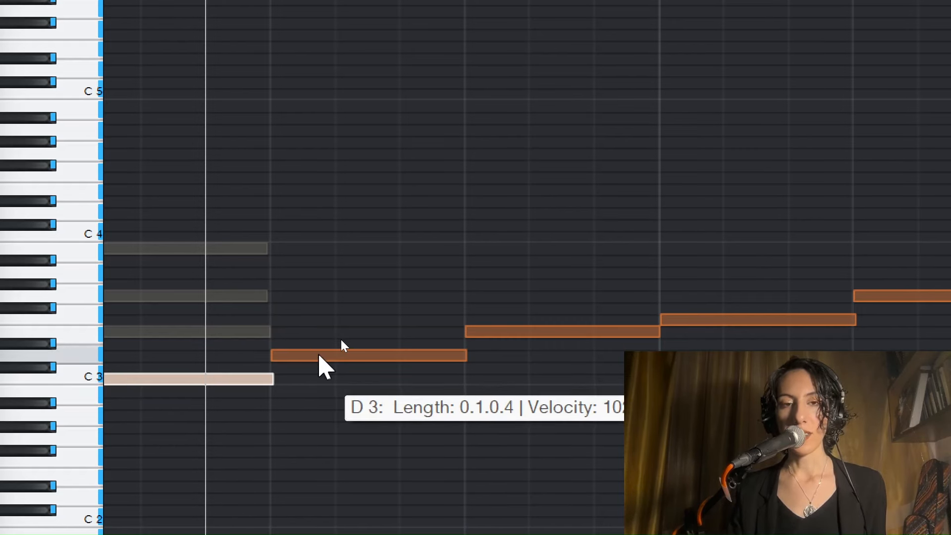
{"action": "mouse_move", "coordinate": [319, 355]}
{"action": "left_mouse_down"}
{"action": "mouse_move", "coordinate": [314, 373]}
{"action": "mouse_move", "coordinate": [326, 371]}
{"action": "left_mouse_up"}
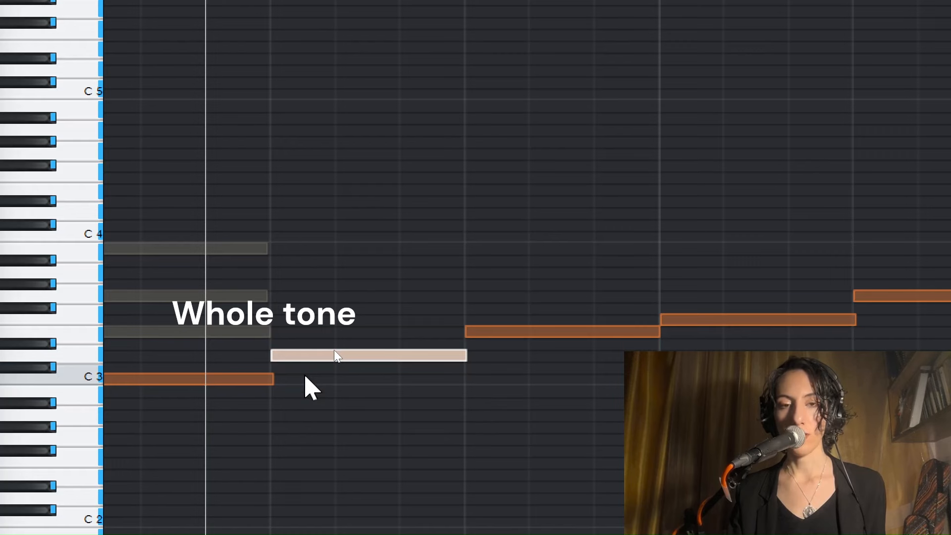
{"action": "mouse_move", "coordinate": [517, 333]}
{"action": "left_mouse_down"}
{"action": "mouse_move", "coordinate": [519, 347]}
{"action": "mouse_move", "coordinate": [534, 331]}
{"action": "left_mouse_up"}
{"action": "left_click_drag", "start_coordinate": [645, 282], "coordinate": [685, 366]}
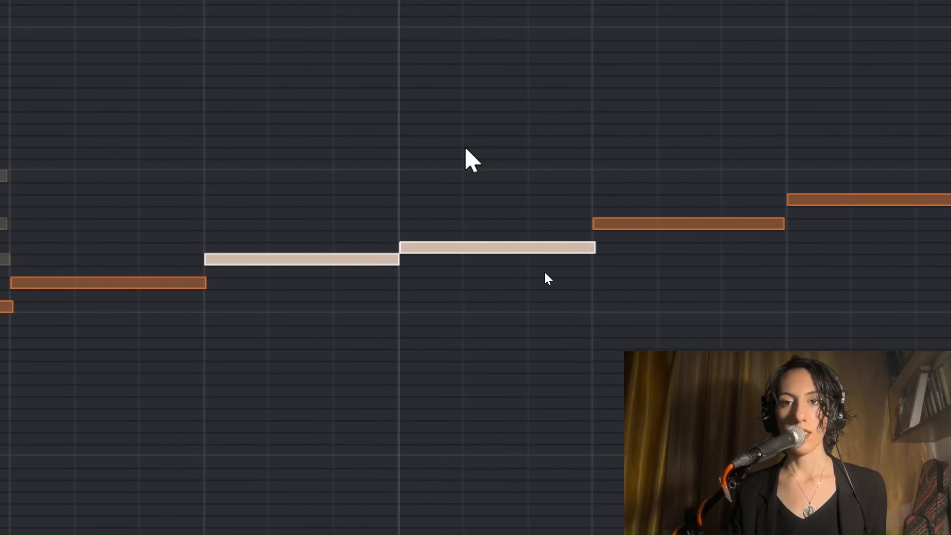
{"action": "left_click_drag", "start_coordinate": [752, 191], "coordinate": [841, 283]}
{"action": "left_click_drag", "start_coordinate": [394, 148], "coordinate": [529, 243]}
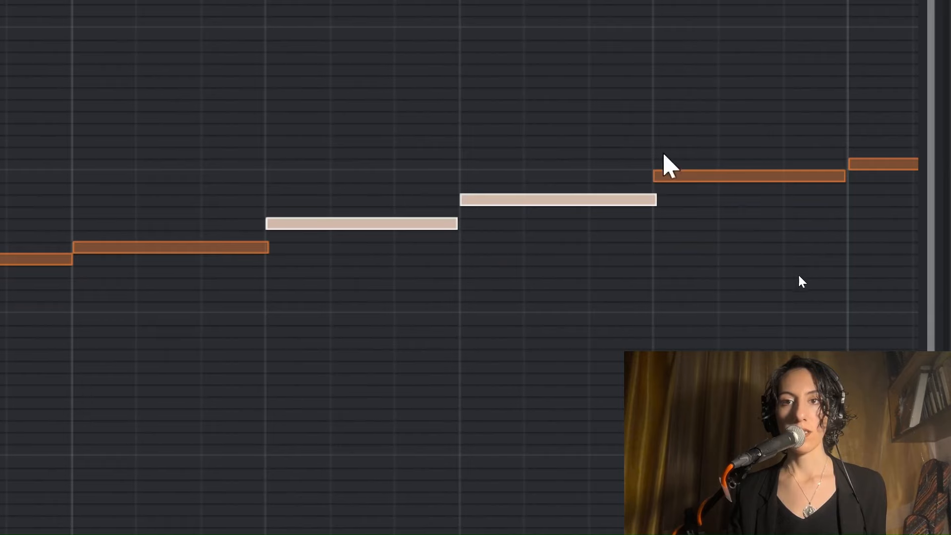
{"action": "left_click_drag", "start_coordinate": [593, 125], "coordinate": [795, 249]}
{"action": "left_click_drag", "start_coordinate": [754, 139], "coordinate": [843, 251]}
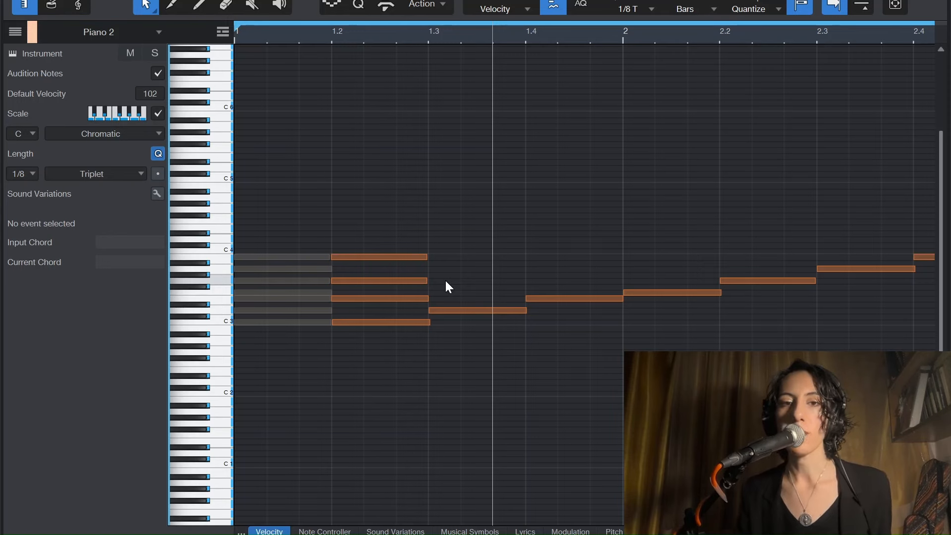
- Mute the E3, G3 and B3 chord notes above the C3 note at beat 1.2 in the Piano 2 clip
{"action": "left_click_drag", "start_coordinate": [395, 240], "coordinate": [384, 313]}
{"action": "key", "text": "shift+m"}
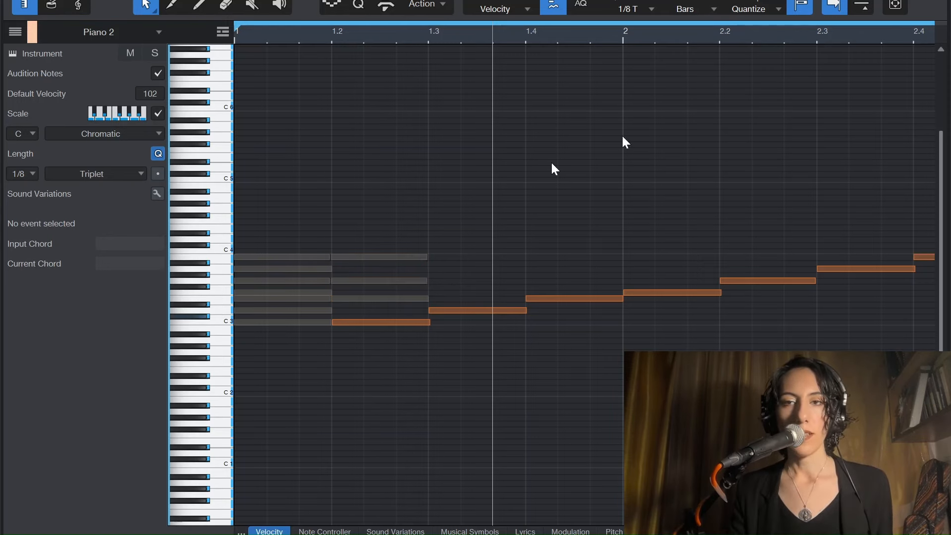
- Raise the F3 scale note at bar 2 of the Piano 2 clip to F#3
{"action": "left_click", "coordinate": [410, 323]}
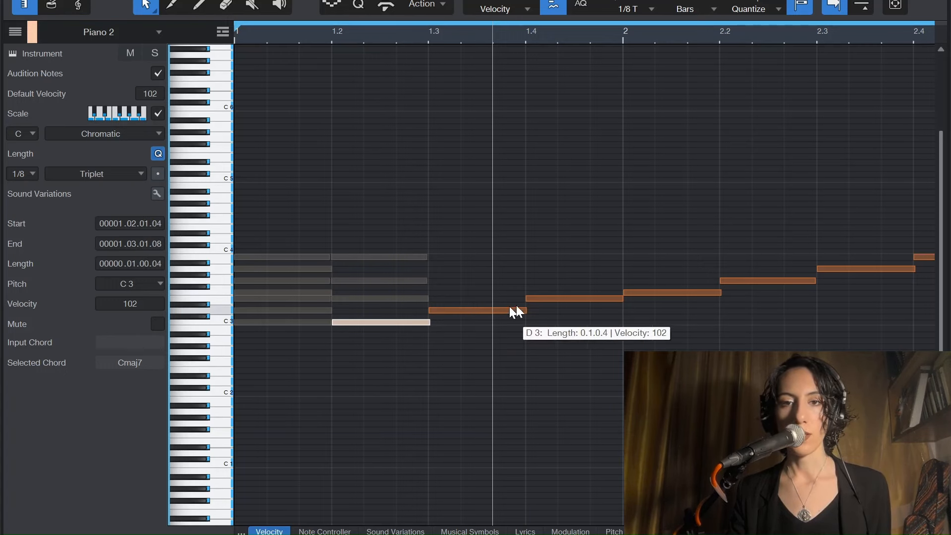
{"action": "left_click", "coordinate": [649, 292]}
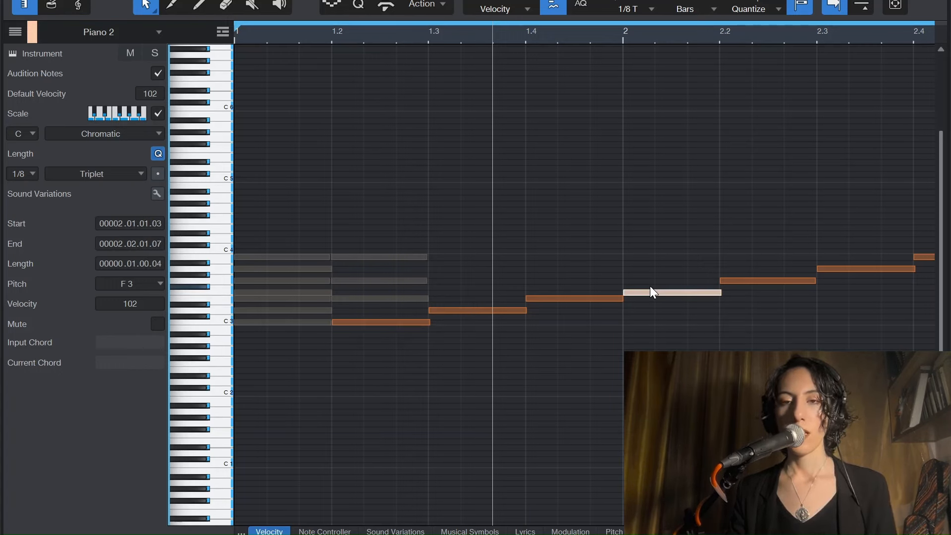
{"action": "key", "text": "Up"}
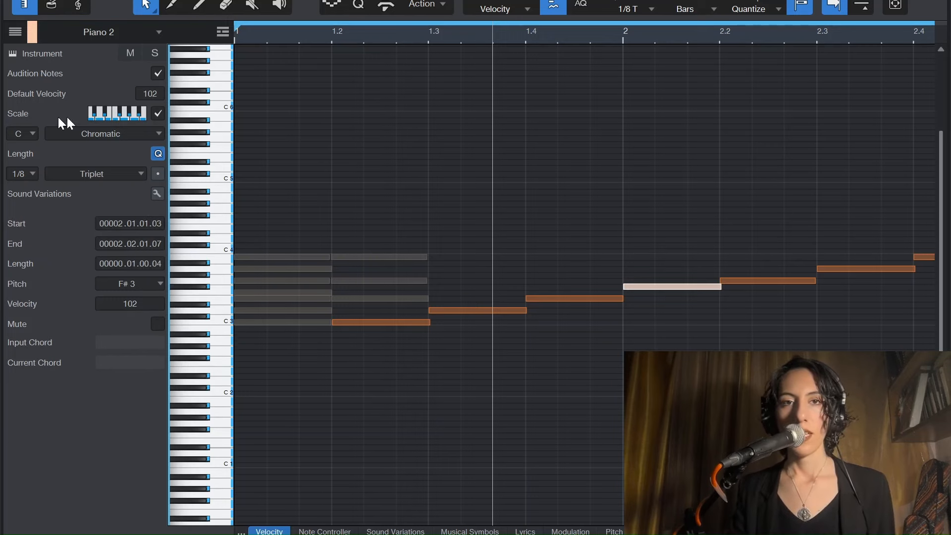
- Solo the Piano 2 track and play the clip from the start to audition the altered scale and its chord
{"action": "key", "text": "s"}
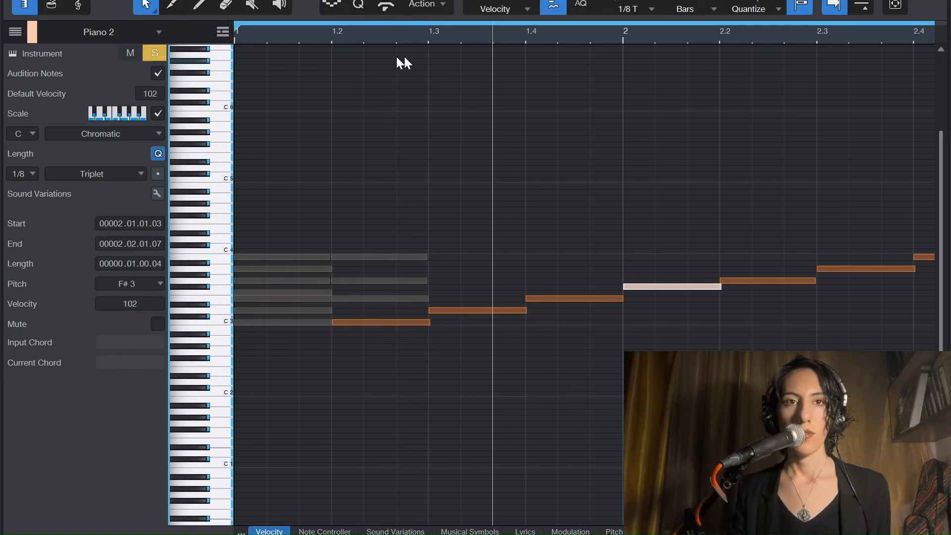
{"action": "left_click", "coordinate": [290, 31]}
{"action": "key", "text": "space"}
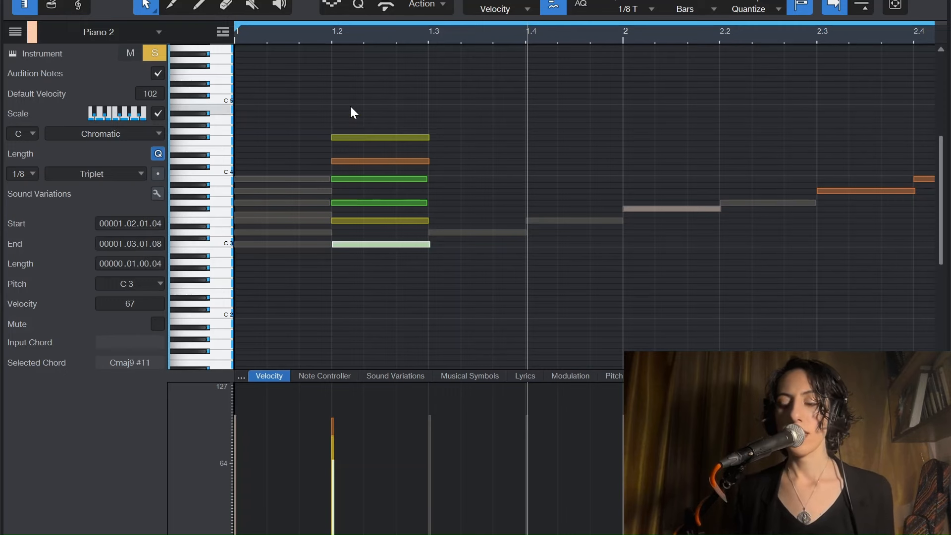
{"action": "key", "text": "comma"}
{"action": "key", "text": "space"}
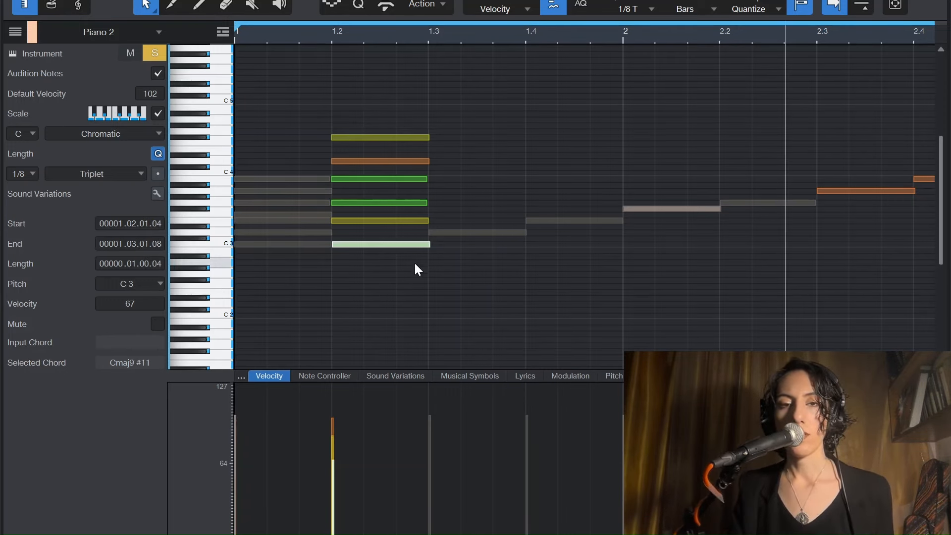
- Examine the chord notes from C3 to B3 at beat 1.2, and quantize the muted D3 note at beat 1.3
{"action": "left_click", "coordinate": [382, 250]}
{"action": "left_click_drag", "start_coordinate": [382, 249], "coordinate": [363, 180]}
{"action": "left_click", "coordinate": [451, 191]}
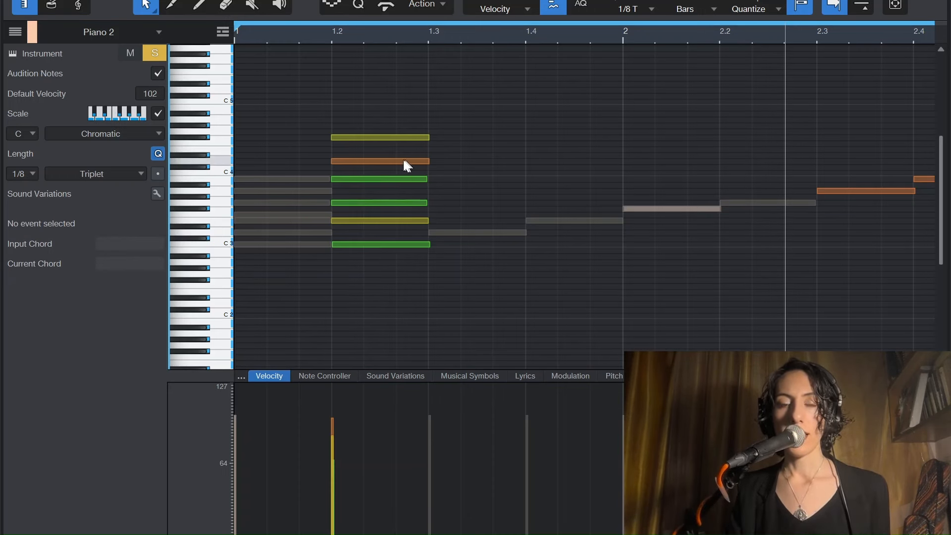
{"action": "left_click", "coordinate": [451, 233]}
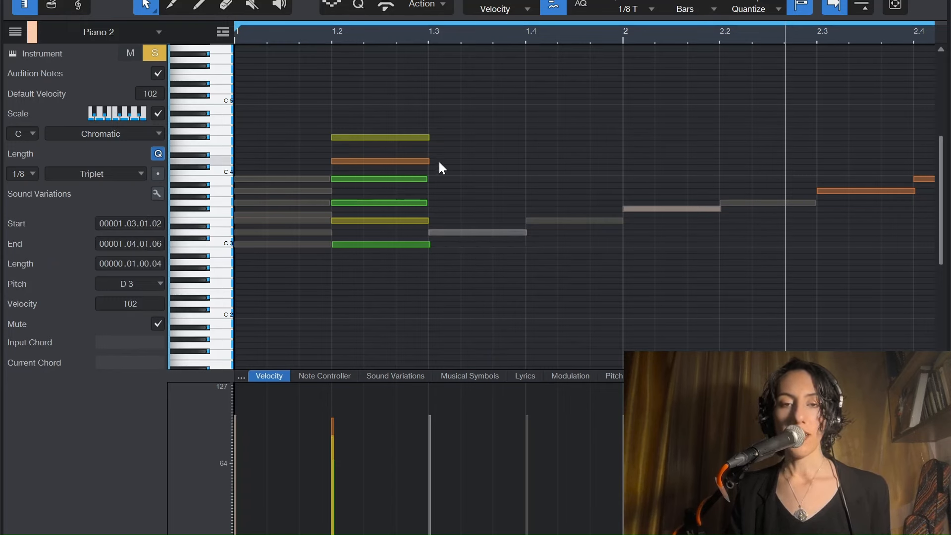
{"action": "key", "text": "q"}
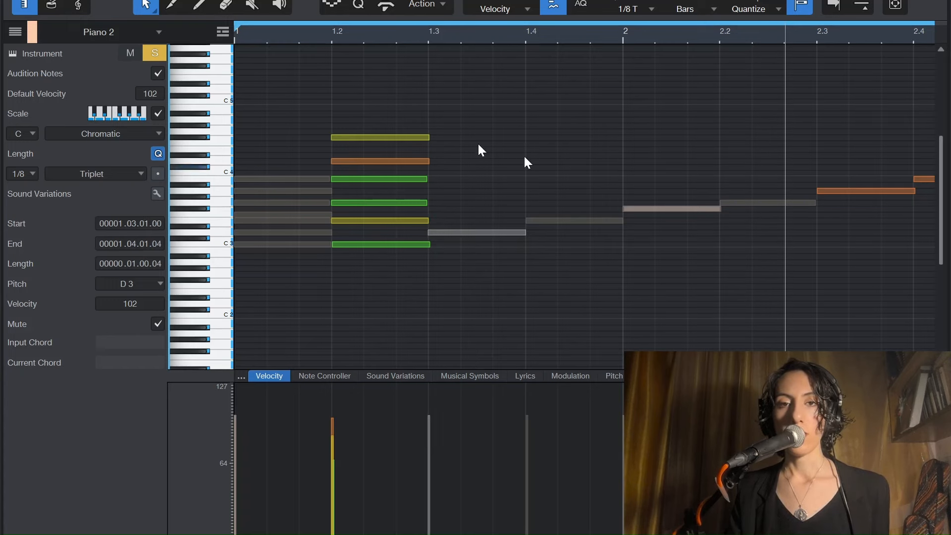
- Compare the chord's F#4 with the F#3 at bar 2, and unmute the scale notes from beat 1.3 through 2.2
{"action": "left_click", "coordinate": [375, 138]}
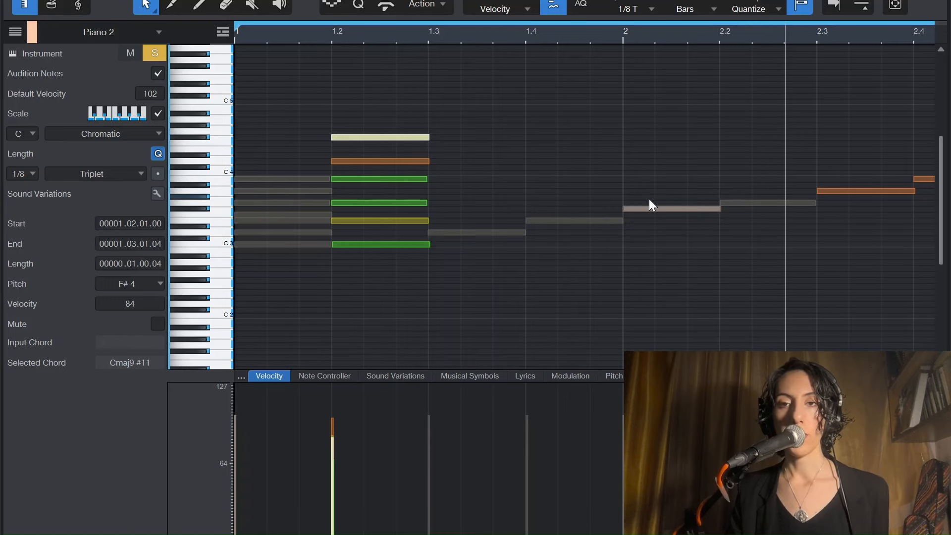
{"action": "left_click", "coordinate": [675, 209]}
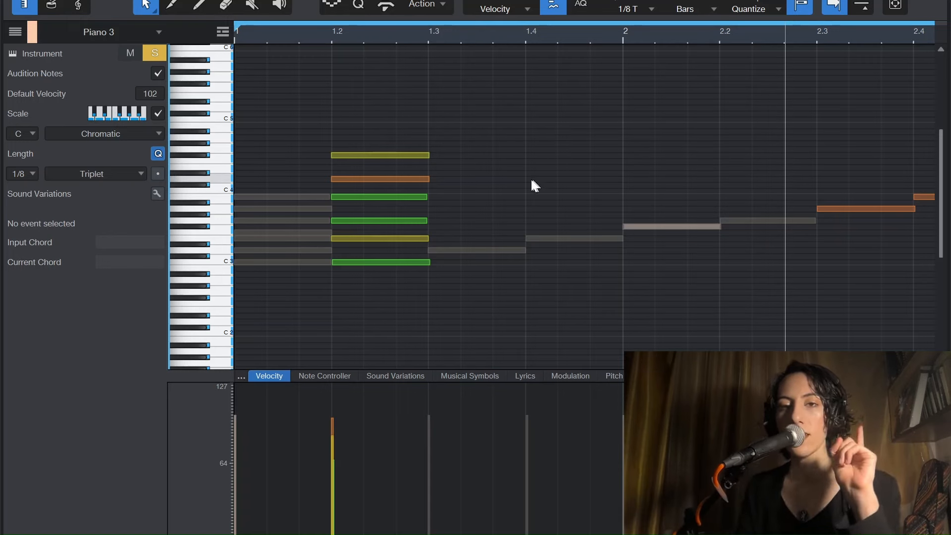
{"action": "left_click_drag", "start_coordinate": [460, 181], "coordinate": [737, 265]}
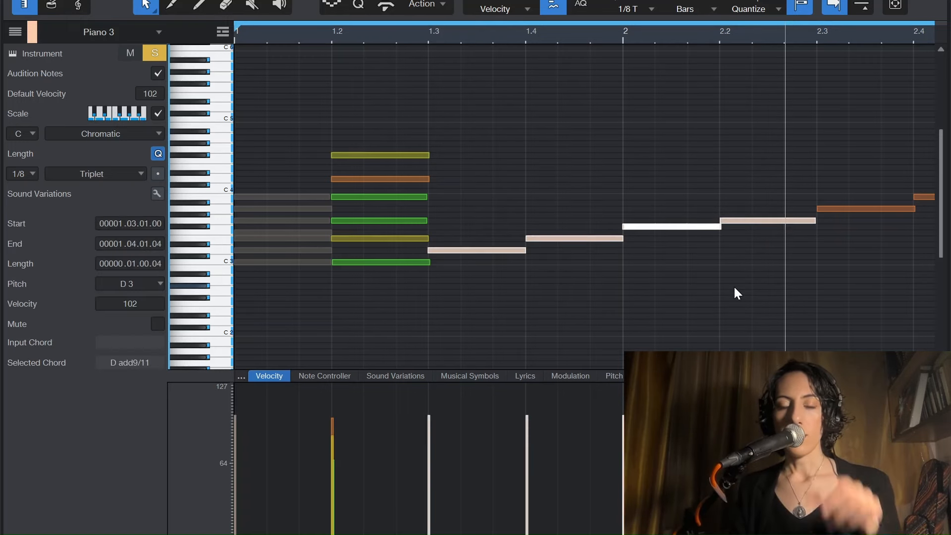
- Select the F#4 top note and the C3 root of the chord at beat 1.2 to compare them
{"action": "left_click_drag", "start_coordinate": [363, 99], "coordinate": [369, 143]}
{"action": "left_click_drag", "start_coordinate": [390, 169], "coordinate": [389, 169]}
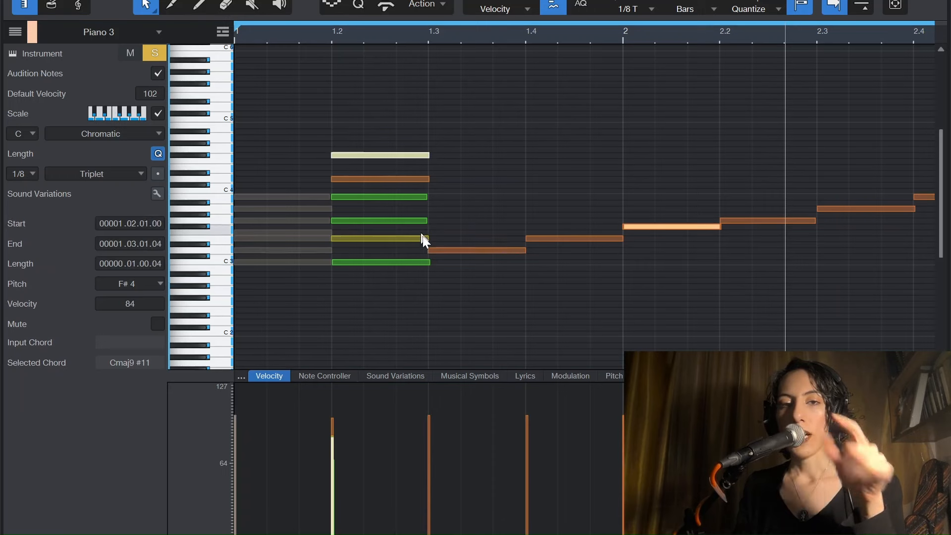
{"action": "left_click", "coordinate": [406, 264]}
- Select the D3, F#3 and A3 scale notes repeatedly in order to examine the second, fourth and sixth degrees
{"action": "left_click", "coordinate": [470, 249]}
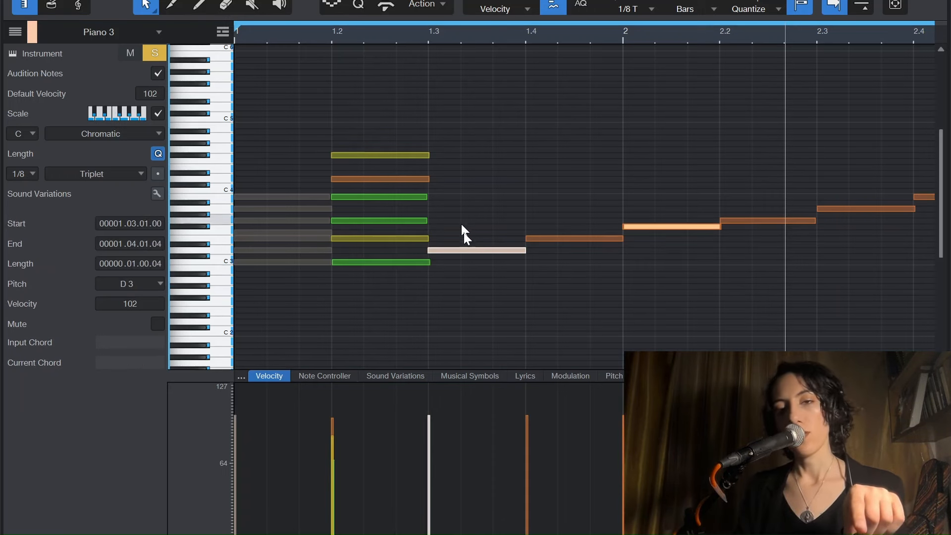
{"action": "left_click", "coordinate": [671, 226]}
{"action": "left_click", "coordinate": [855, 208]}
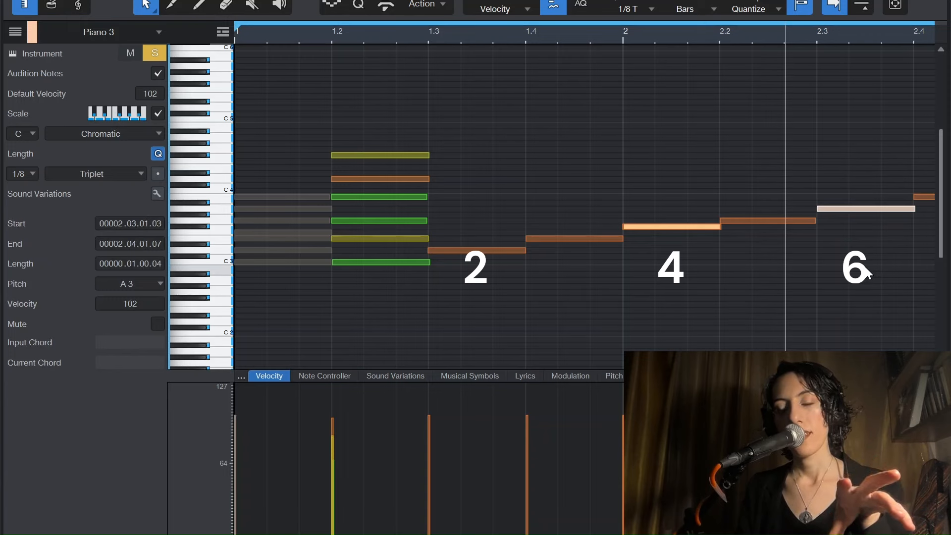
{"action": "left_click", "coordinate": [477, 250]}
{"action": "left_click", "coordinate": [669, 226]}
{"action": "left_click", "coordinate": [841, 208]}
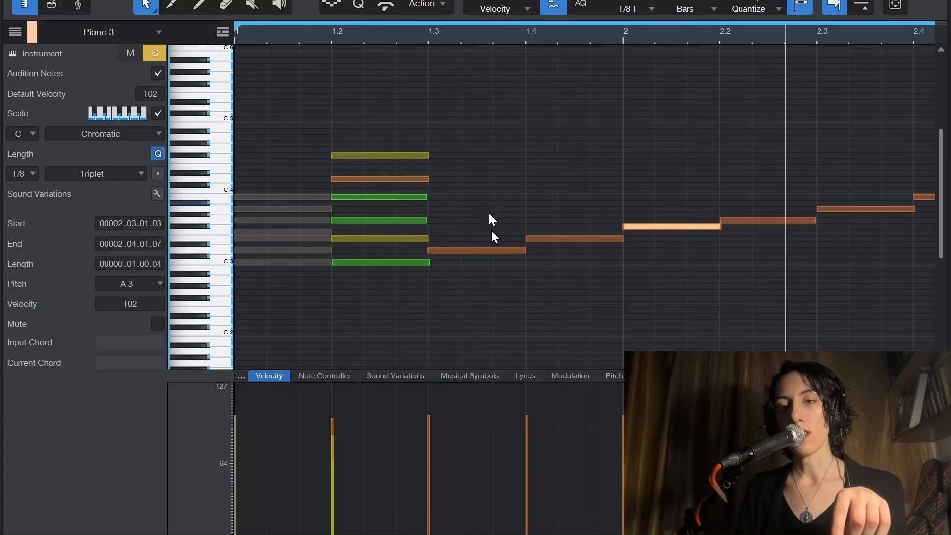
{"action": "left_click", "coordinate": [492, 250]}
{"action": "left_click", "coordinate": [661, 226]}
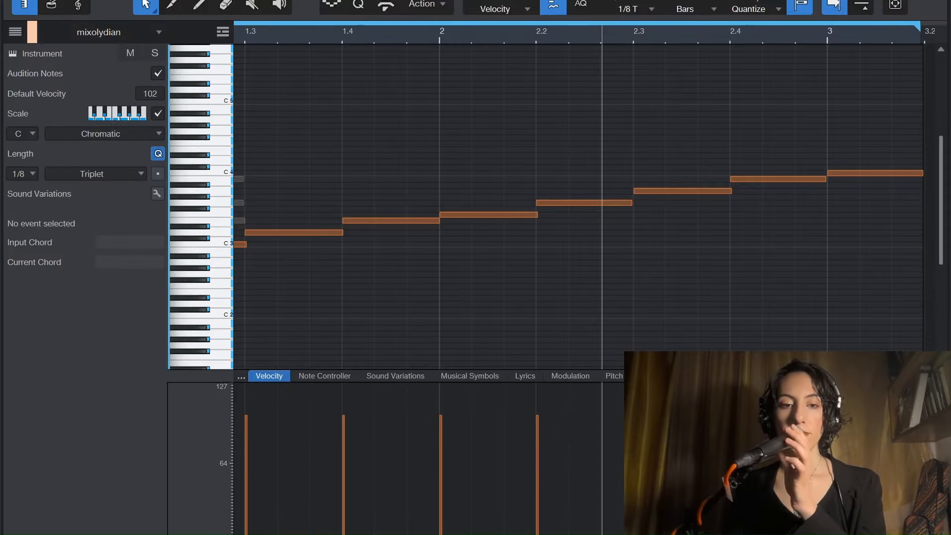
- Lower the B3 scale note at beat 2.4 of the mixolydian track's clip to A#3
{"action": "scroll", "coordinate": [584, 206], "scroll_direction": "left", "scroll_amount": 4}
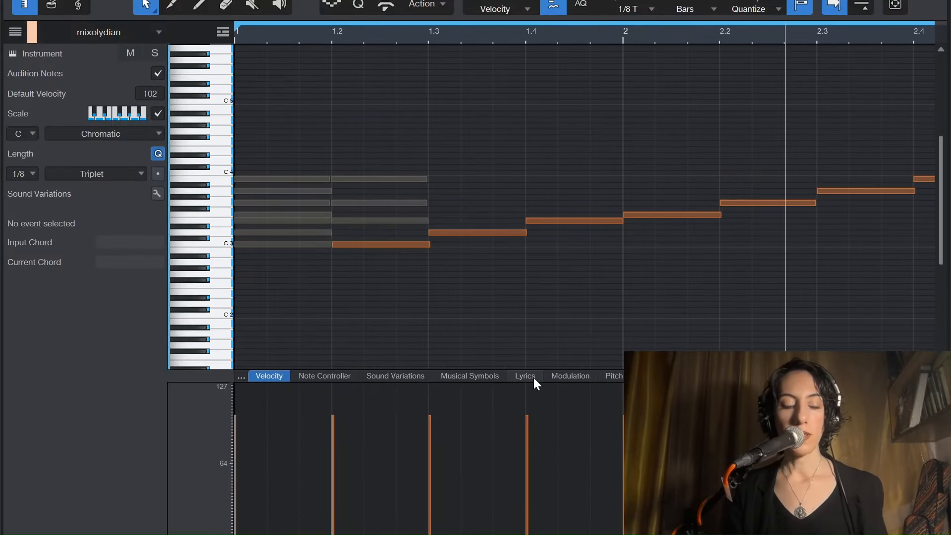
{"action": "key", "text": "w"}
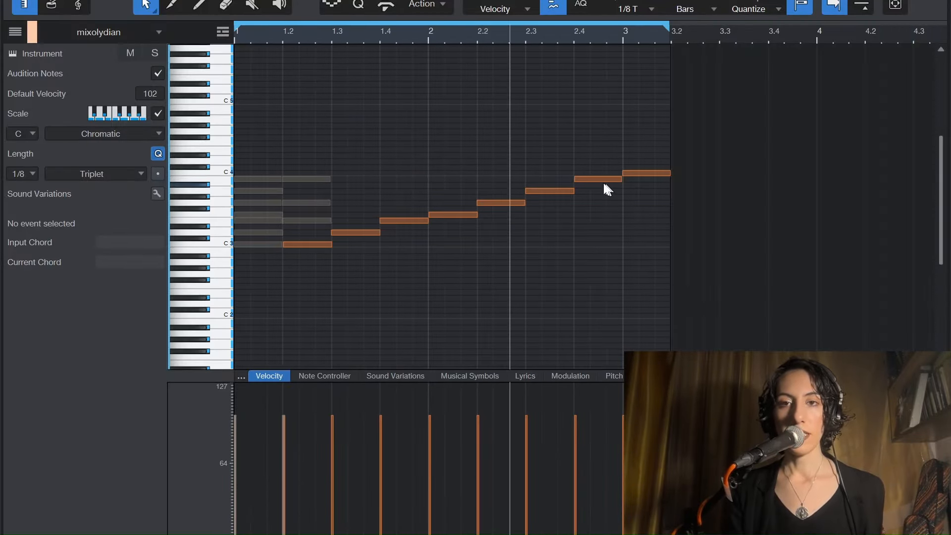
{"action": "left_click_drag", "start_coordinate": [598, 161], "coordinate": [603, 185]}
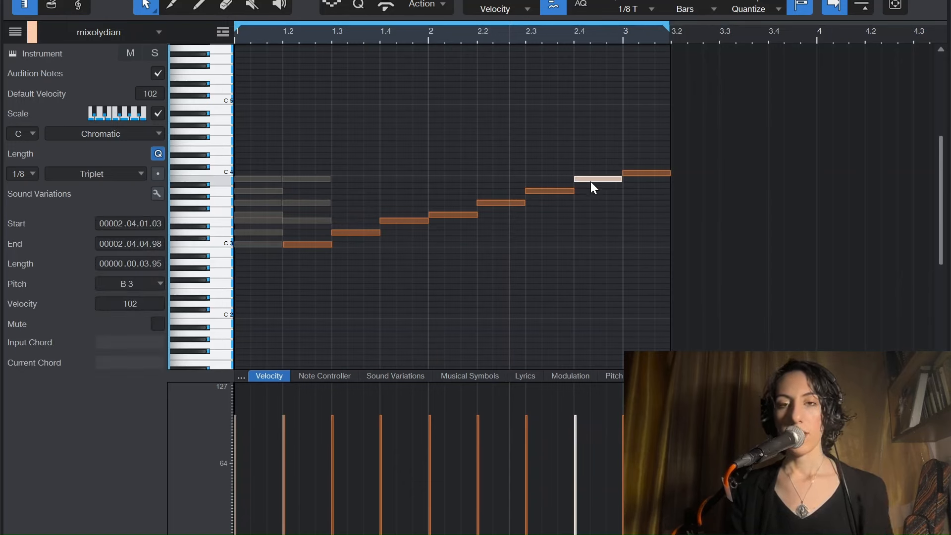
{"action": "key", "text": "Down"}
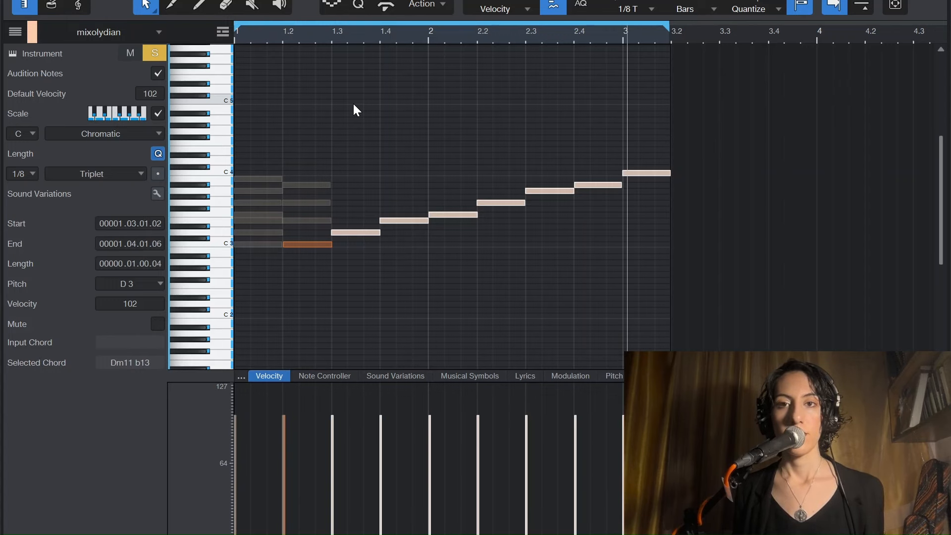
- Unmute the E3, G3 and A#3 chord notes at beat 1.2 and mute the scale notes from beat 1.3 onward
{"action": "left_click", "coordinate": [276, 316]}
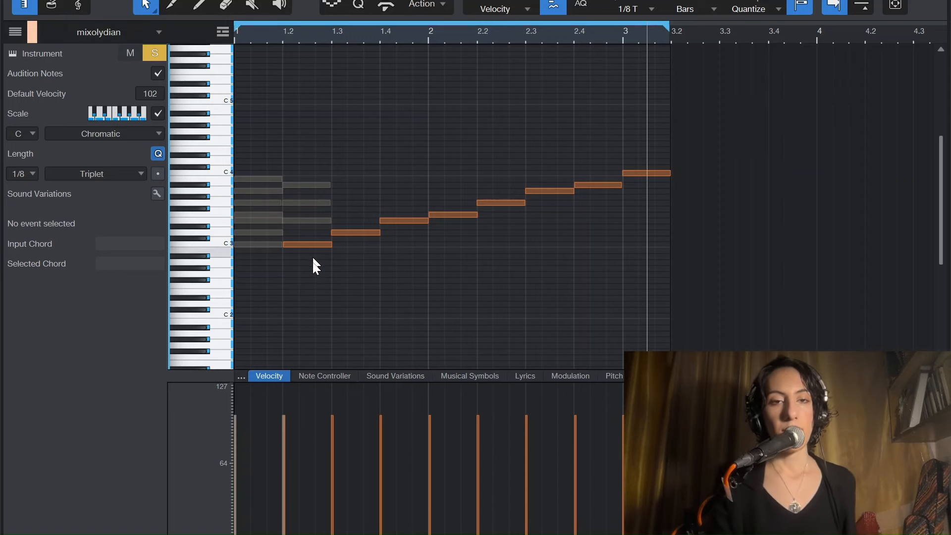
{"action": "left_click_drag", "start_coordinate": [308, 231], "coordinate": [310, 160]}
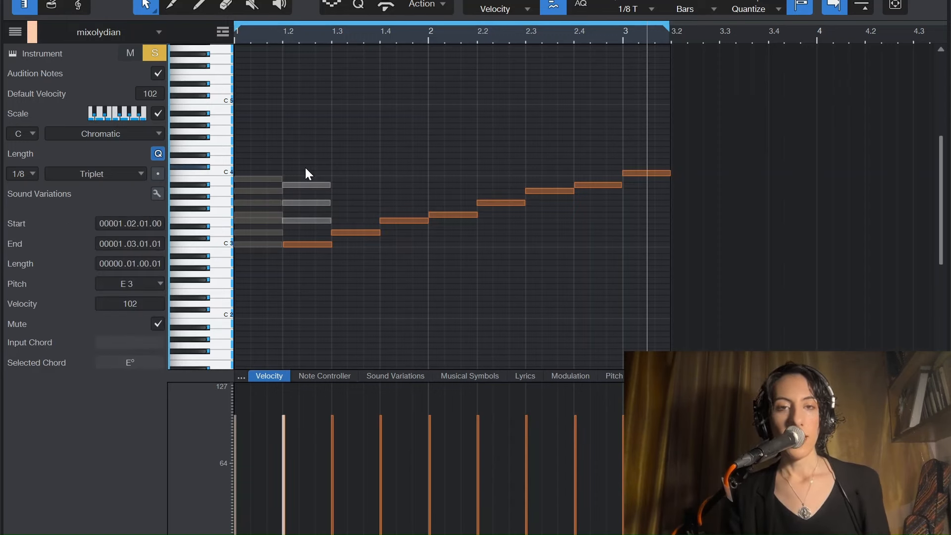
{"action": "key", "text": "shift+m"}
{"action": "left_click_drag", "start_coordinate": [636, 244], "coordinate": [366, 138]}
{"action": "key", "text": "shift+m"}
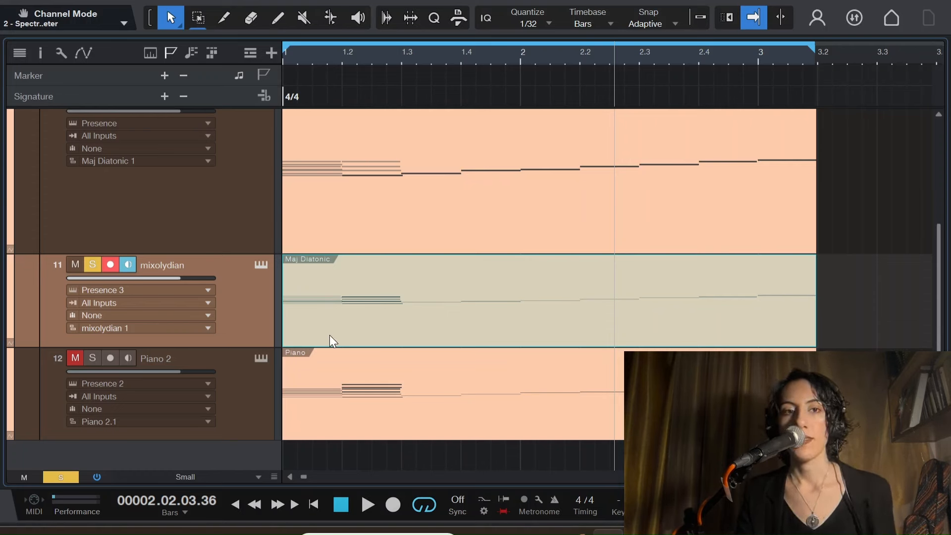
- Make the mixolydian track slightly taller and open its clip in the piano roll
{"action": "left_click_drag", "start_coordinate": [263, 348], "coordinate": [263, 353]}
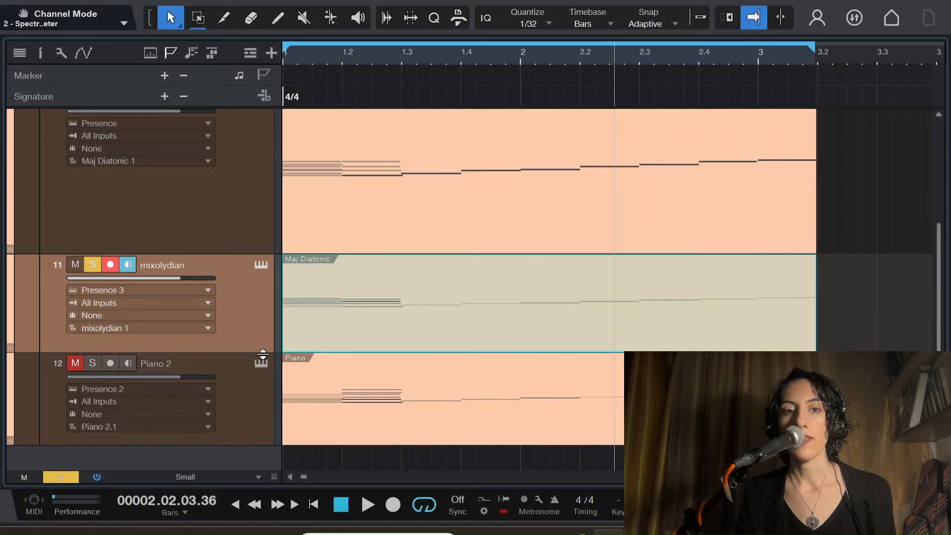
{"action": "double_click", "coordinate": [459, 310]}
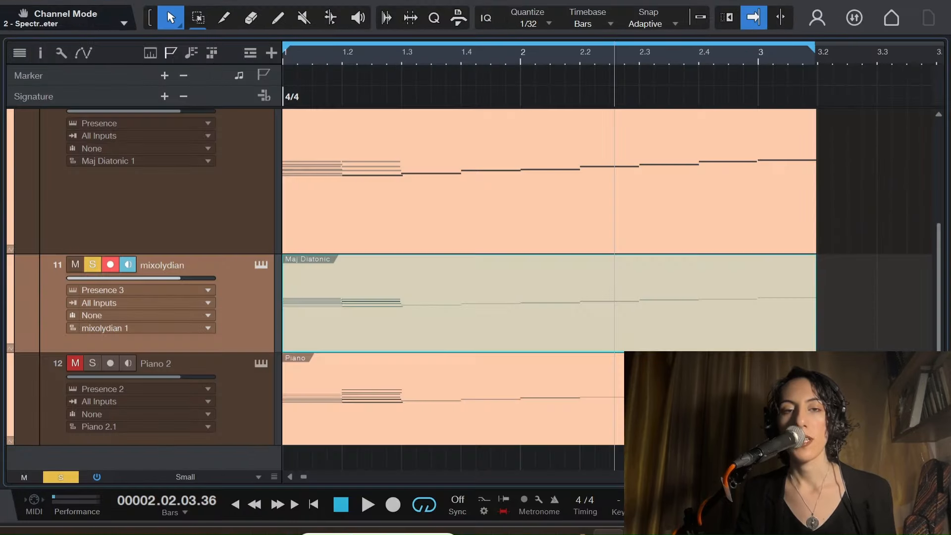
{"action": "left_click", "coordinate": [260, 403]}
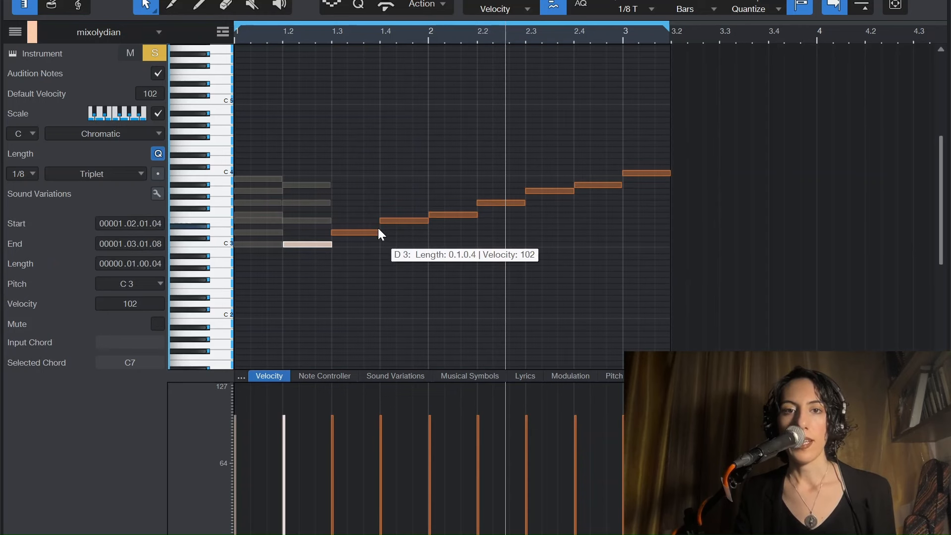
- Raise the F3 note at bar 2 of the mixolydian clip to F#3 and clear the selection
{"action": "left_click", "coordinate": [446, 215]}
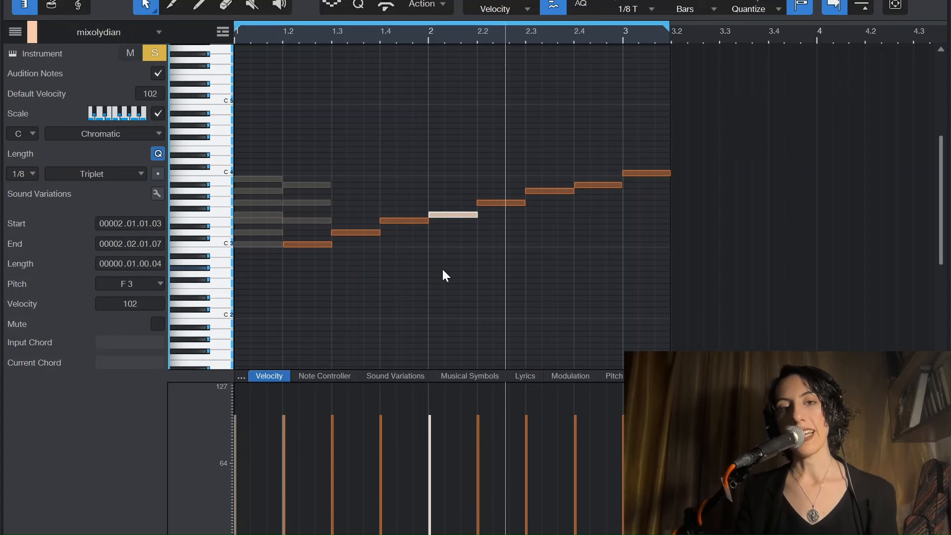
{"action": "key", "text": "Up"}
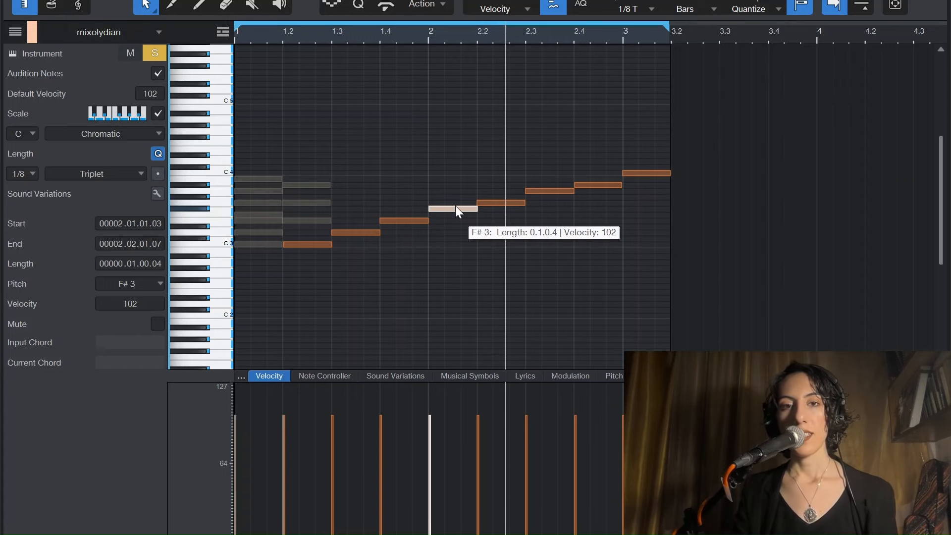
{"action": "left_click", "coordinate": [460, 259]}
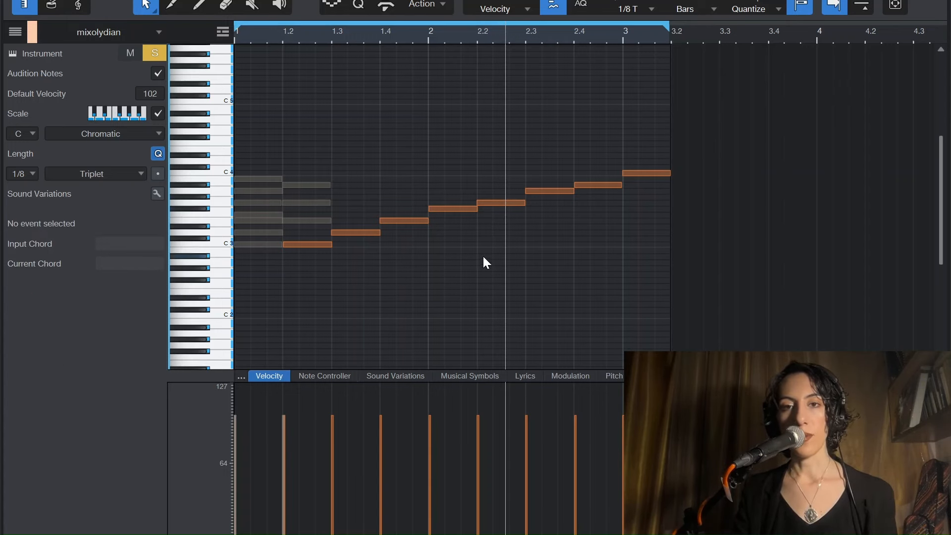
- Compare the A#3 note at beat 2.4 with the preceding A3, and play the clip with all notes from beat 1.2 selected
{"action": "left_click", "coordinate": [593, 186]}
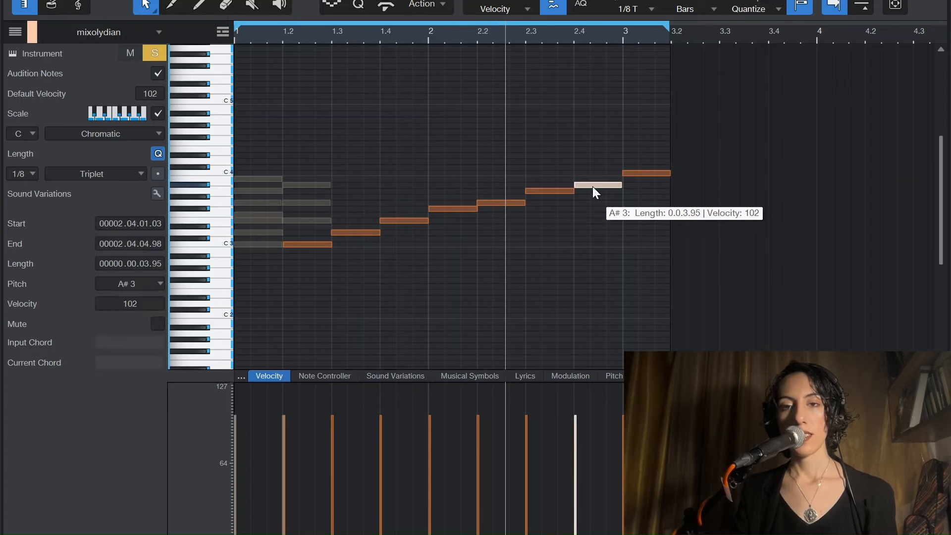
{"action": "left_click_drag", "start_coordinate": [574, 157], "coordinate": [587, 206]}
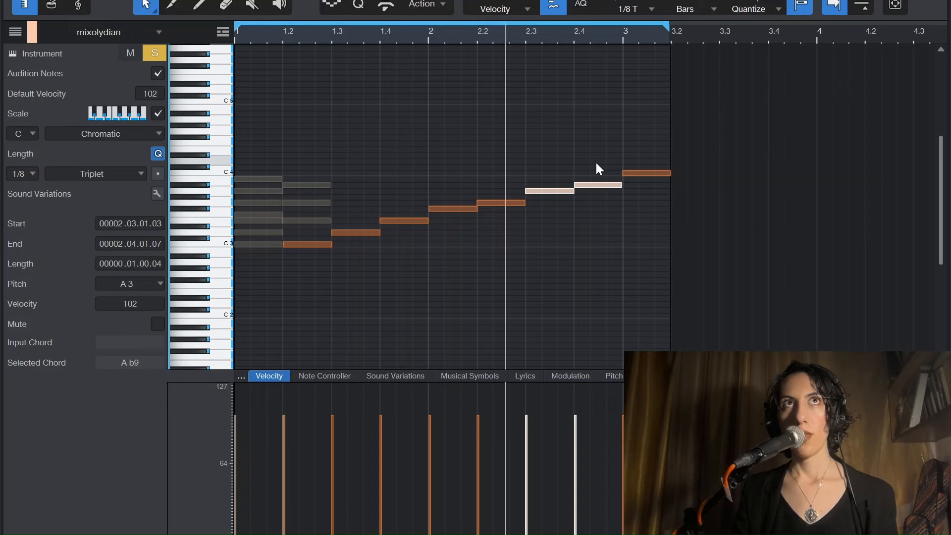
{"action": "left_click", "coordinate": [608, 185]}
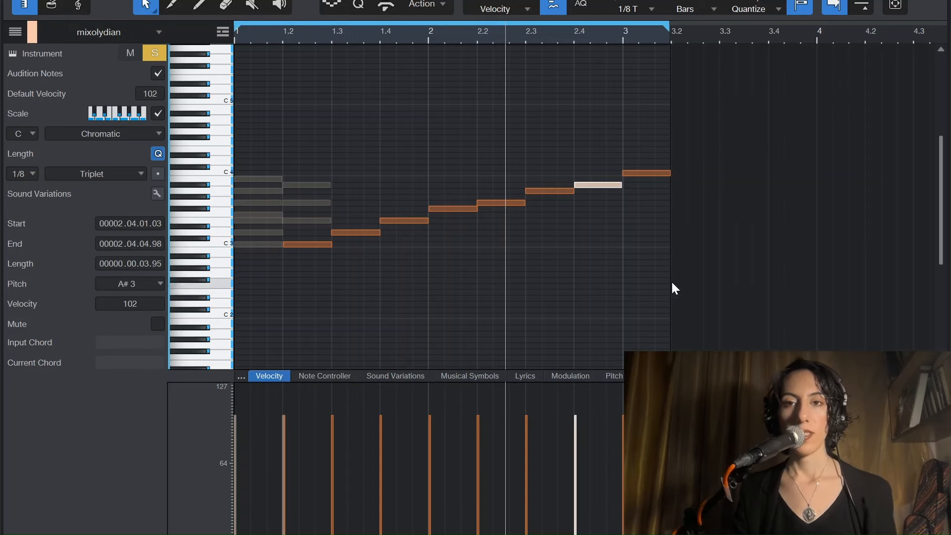
{"action": "left_click_drag", "start_coordinate": [659, 282], "coordinate": [293, 112]}
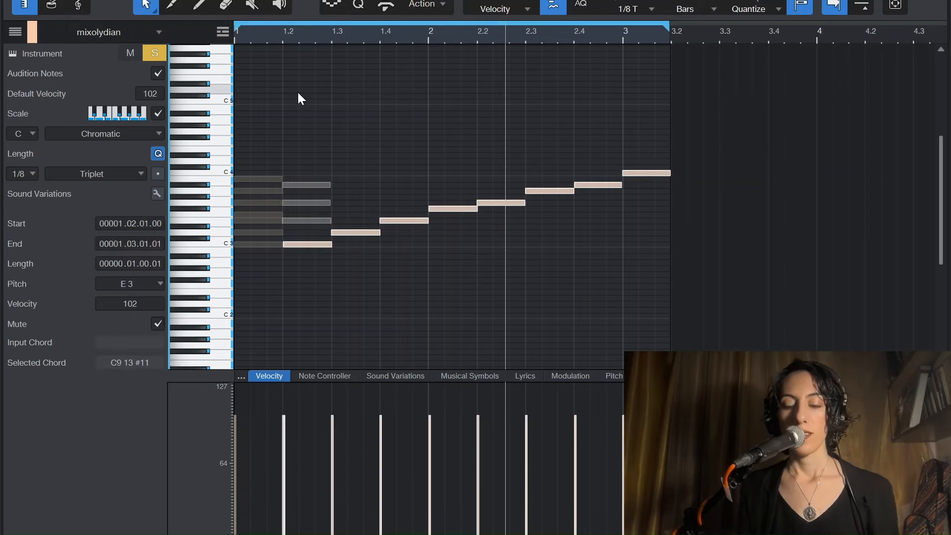
{"action": "key", "text": "space"}
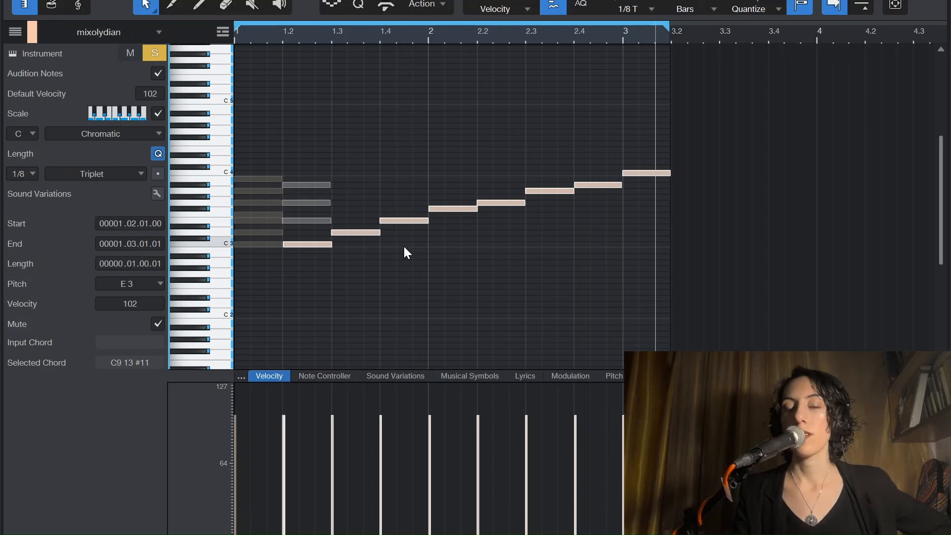
- Insert a B3 note at bar 3 of the mixolydian clip, between A#3 and C4, with C4 starting at beat 3.2
{"action": "left_click", "coordinate": [426, 274]}
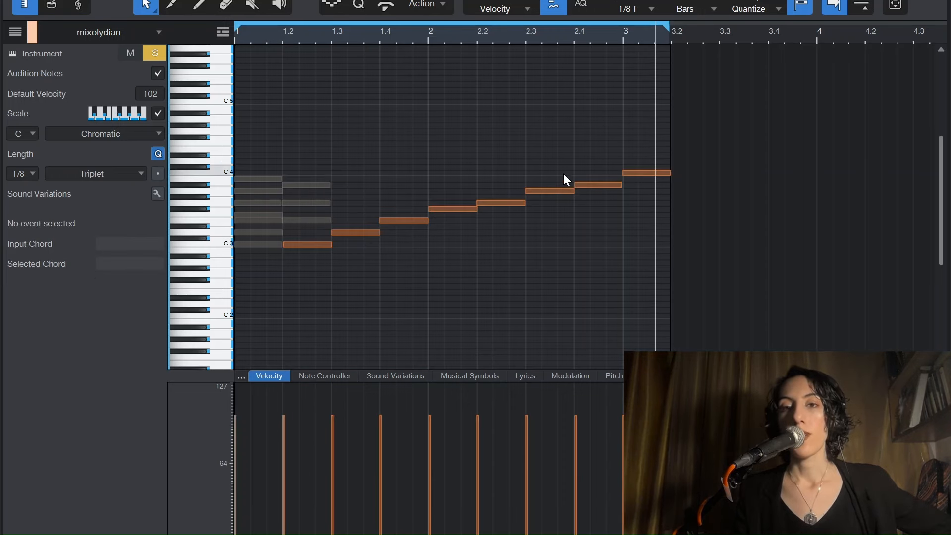
{"action": "left_click", "coordinate": [606, 186]}
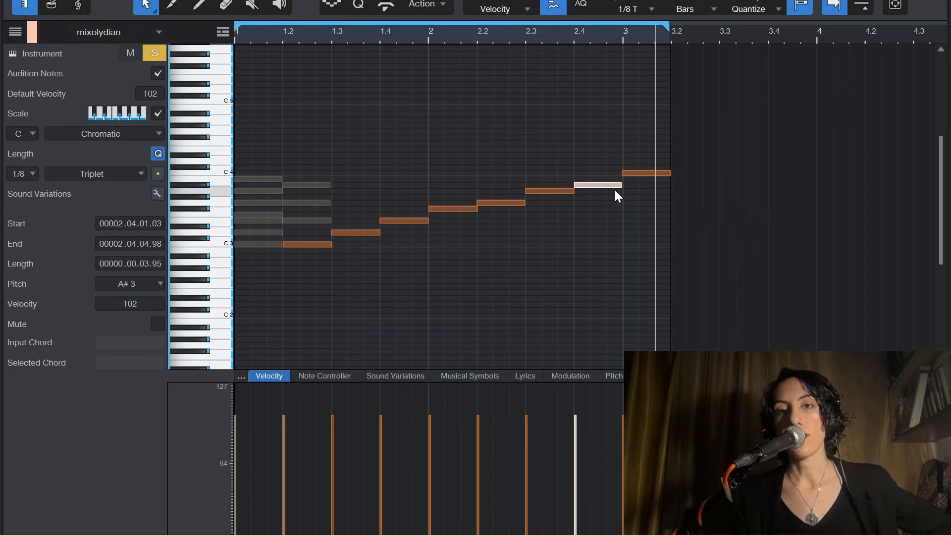
{"action": "left_click_drag", "start_coordinate": [620, 187], "coordinate": [623, 187]}
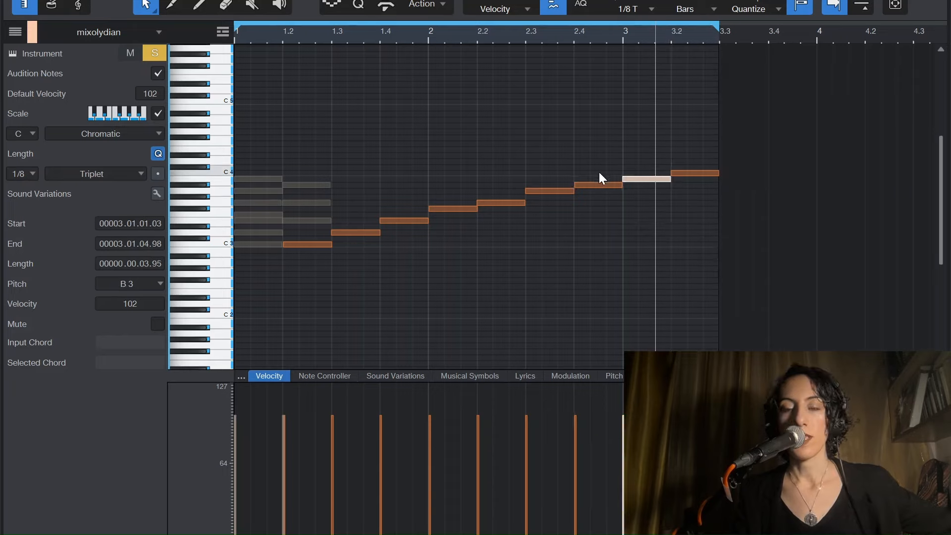
{"action": "left_click_drag", "start_coordinate": [590, 164], "coordinate": [649, 217]}
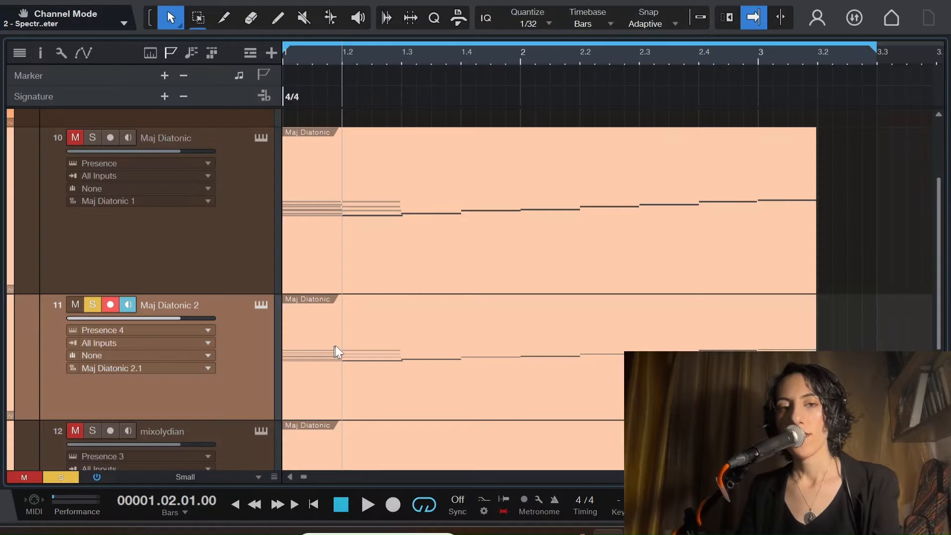
- Open the Maj Diatonic 2 clip in the piano roll and pick out its B3, D3, F3 and A3 scale notes in turn
{"action": "double_click", "coordinate": [335, 345]}
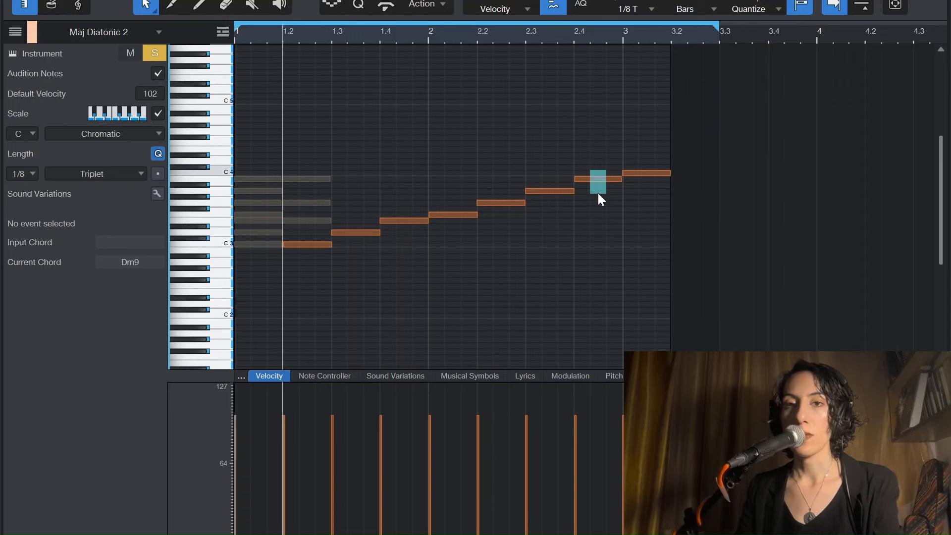
{"action": "left_click", "coordinate": [597, 193]}
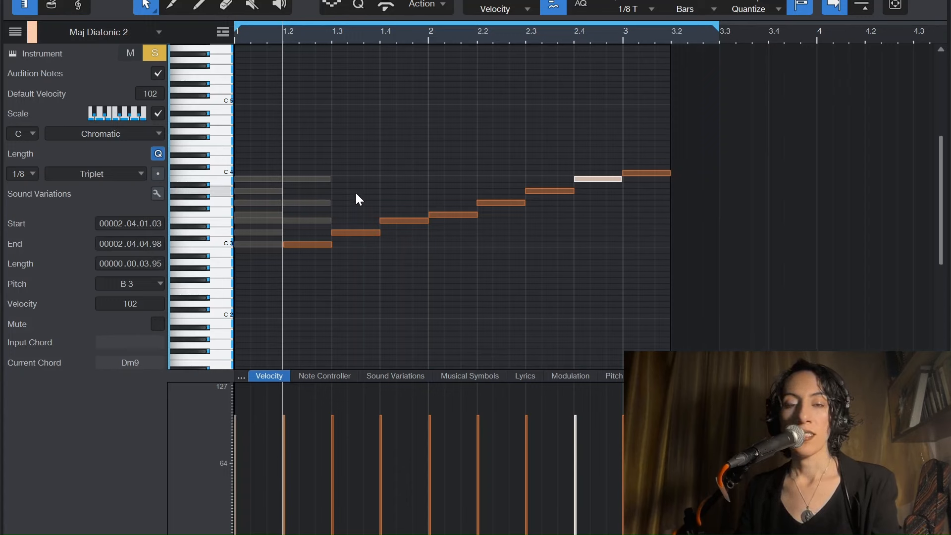
{"action": "left_click", "coordinate": [362, 232]}
{"action": "left_click_drag", "start_coordinate": [444, 140], "coordinate": [468, 241]}
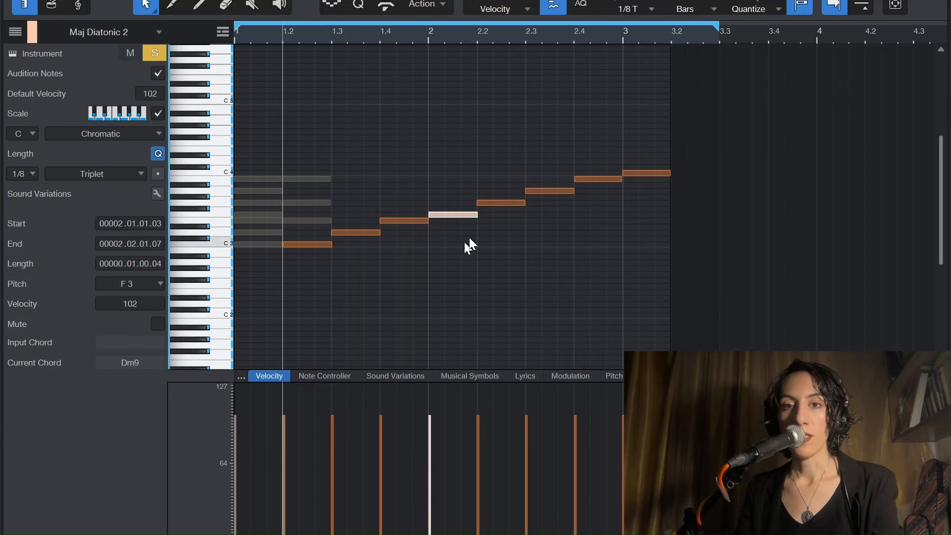
{"action": "left_click", "coordinate": [549, 191]}
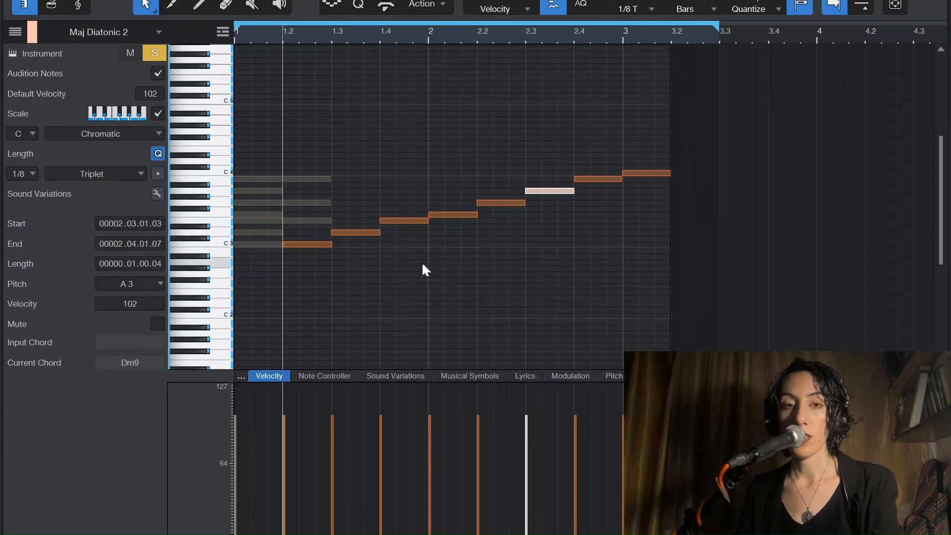
- Replace the D3 note at beat 1.3 with a short C#3 followed by a short D#3 before beat 1.4
{"action": "mouse_move", "coordinate": [364, 235]}
{"action": "left_mouse_down"}
{"action": "mouse_move", "coordinate": [342, 233]}
{"action": "mouse_move", "coordinate": [363, 233]}
{"action": "left_mouse_up"}
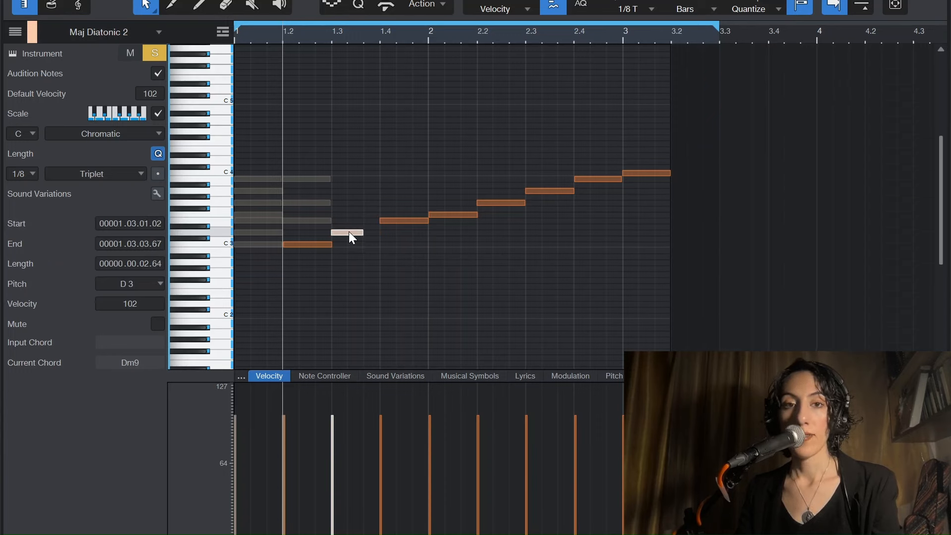
{"action": "left_click", "coordinate": [358, 245]}
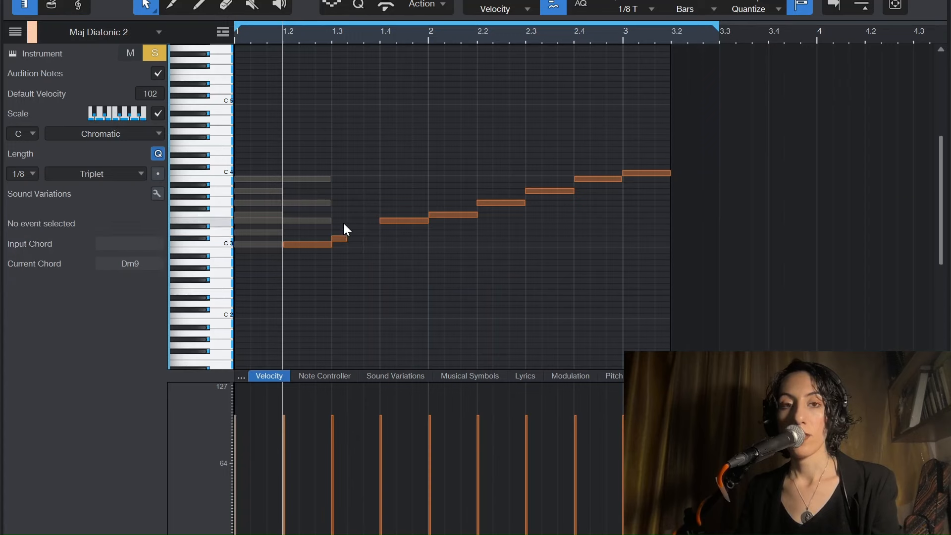
{"action": "left_click_drag", "start_coordinate": [355, 262], "coordinate": [377, 228]}
{"action": "left_click", "coordinate": [351, 241]}
{"action": "left_click", "coordinate": [342, 238]}
{"action": "left_click", "coordinate": [355, 243]}
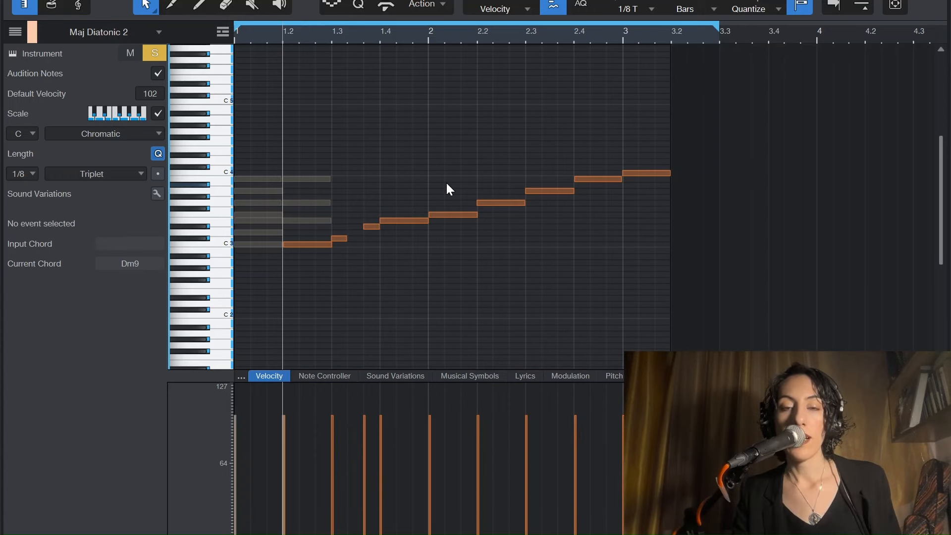
- Raise F3 at bar 2 to F#3, and lower A3 at beat 2.3 to G#3 and B3 at beat 2.4 to A#3
{"action": "left_click_drag", "start_coordinate": [443, 181], "coordinate": [461, 210]}
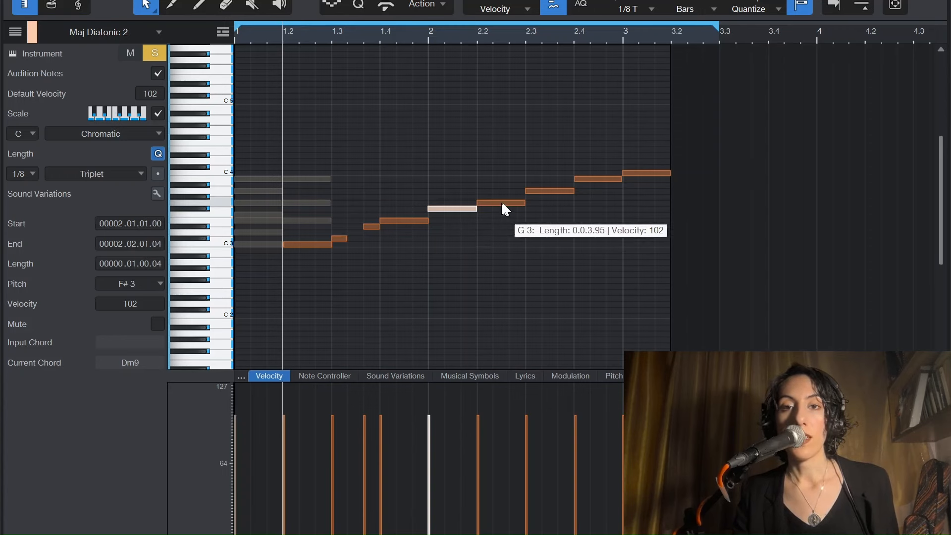
{"action": "left_click", "coordinate": [550, 191]}
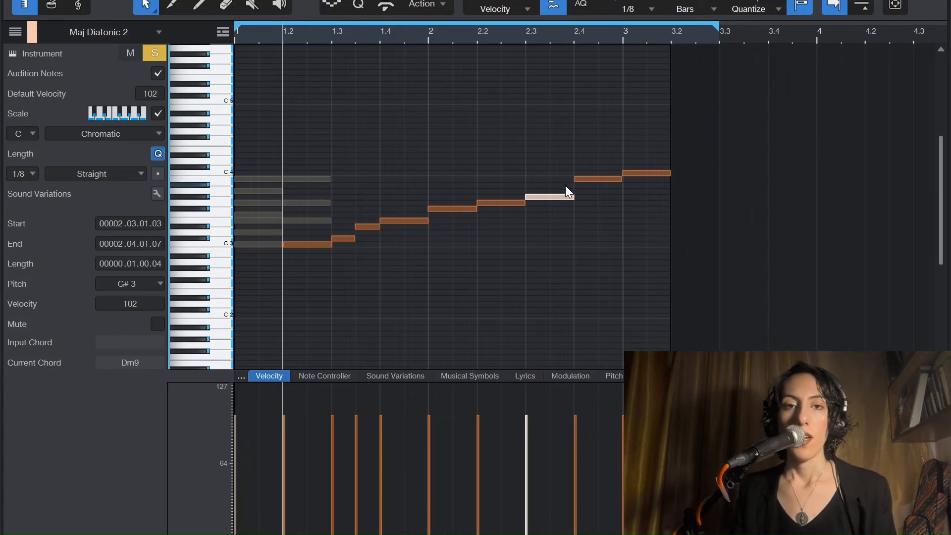
{"action": "left_click_drag", "start_coordinate": [598, 159], "coordinate": [590, 211]}
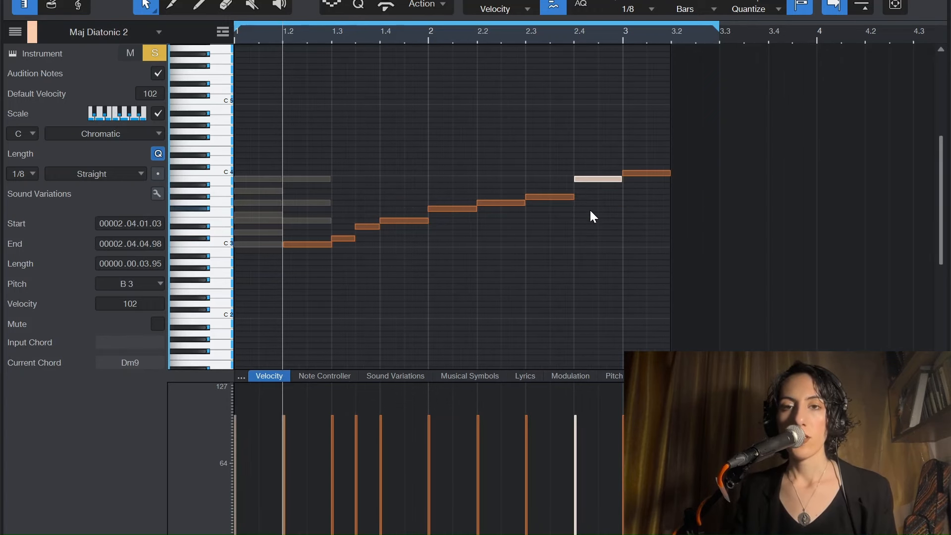
{"action": "key", "text": "Down"}
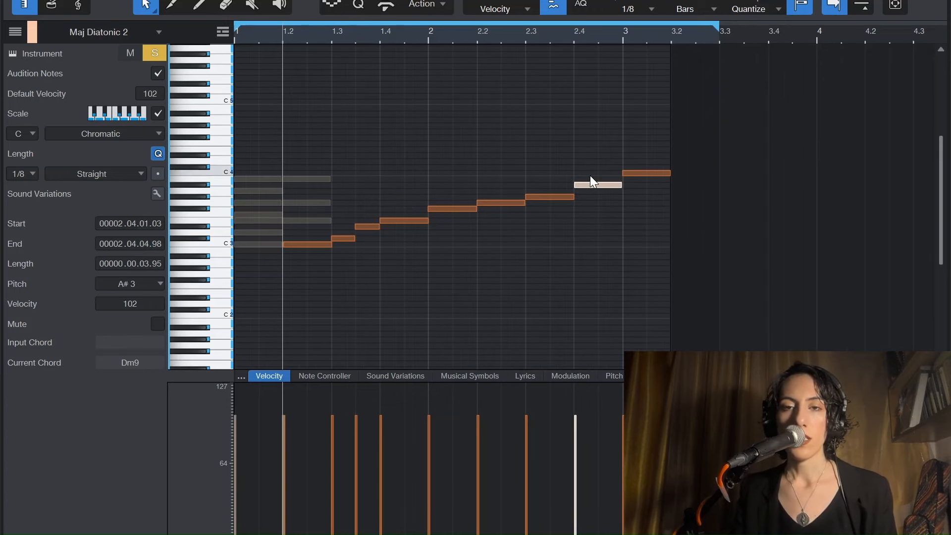
- Select the altered scale notes from beat 1.2 onward, clear the selection and pick out A#3 at beat 2.4
{"action": "left_click_drag", "start_coordinate": [598, 295], "coordinate": [303, 132]}
{"action": "left_click", "coordinate": [588, 209]}
{"action": "left_click", "coordinate": [594, 185]}
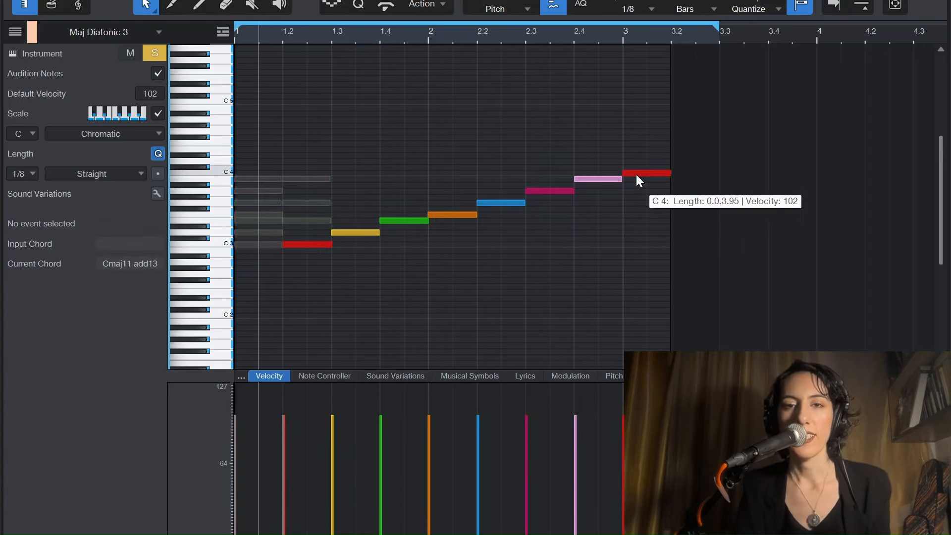
- Highlight all notes of the Maj Diatonic 3 clip twice, clearing the selection each time
{"action": "left_click_drag", "start_coordinate": [646, 271], "coordinate": [260, 127]}
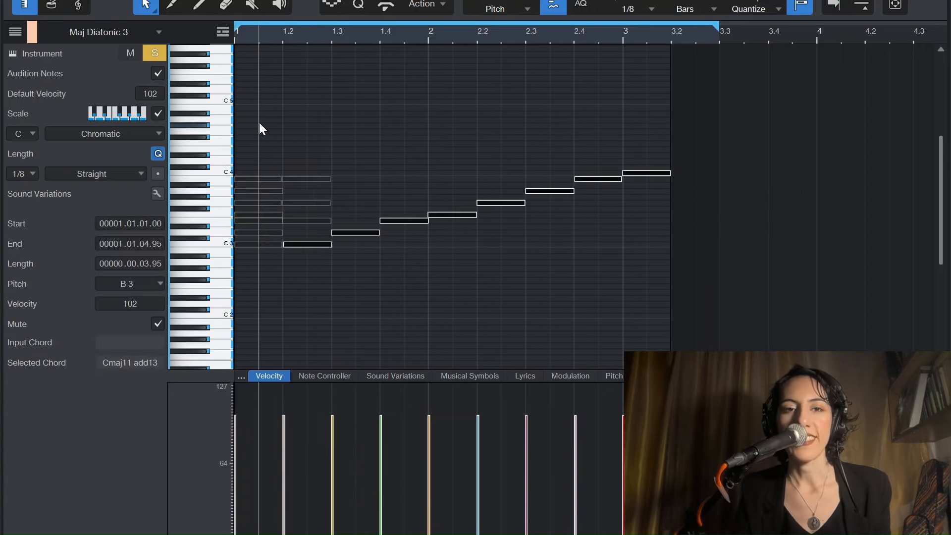
{"action": "left_click", "coordinate": [684, 260]}
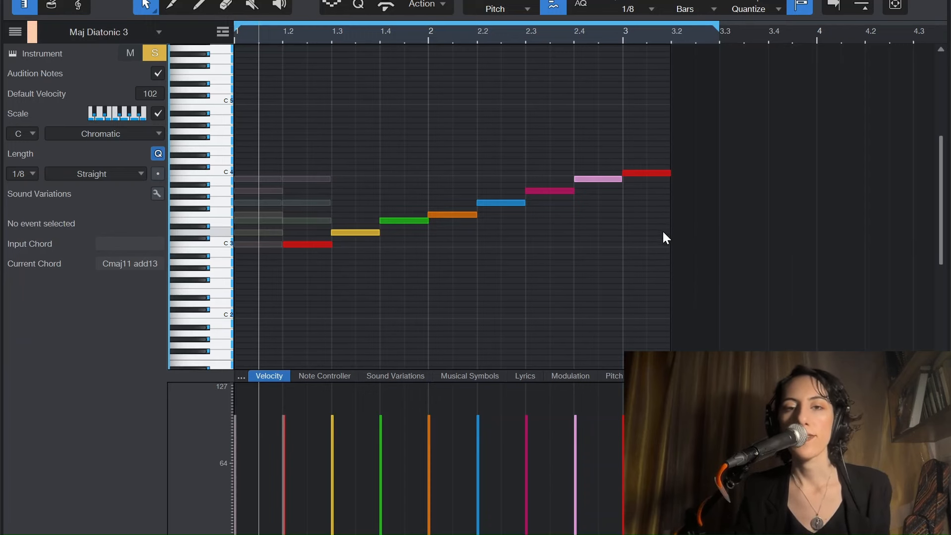
{"action": "left_click_drag", "start_coordinate": [661, 330], "coordinate": [237, 120]}
{"action": "left_click", "coordinate": [709, 281]}
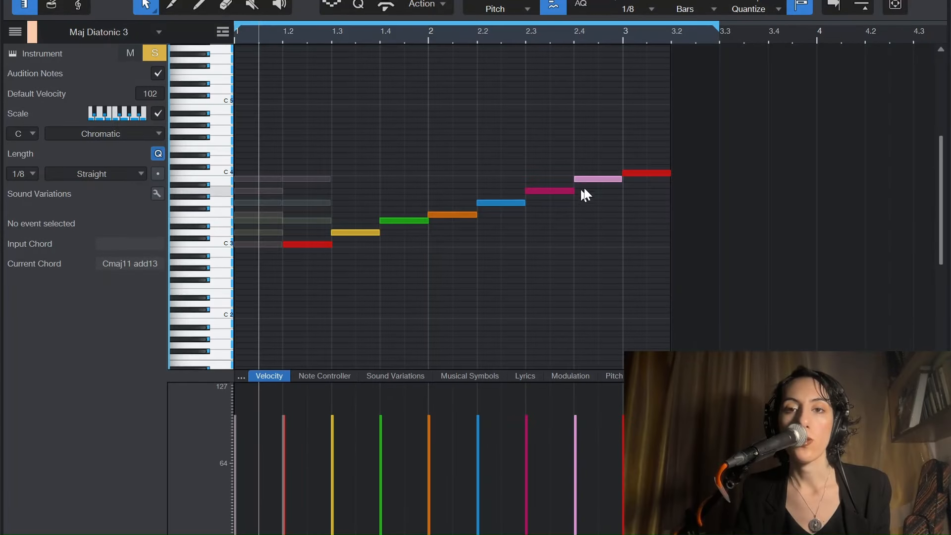
- Lower B3 at beat 2.4 of the Maj Diatonic 3 clip to A#3 and raise G3 at beat 2.2 to G#3
{"action": "left_click", "coordinate": [600, 179]}
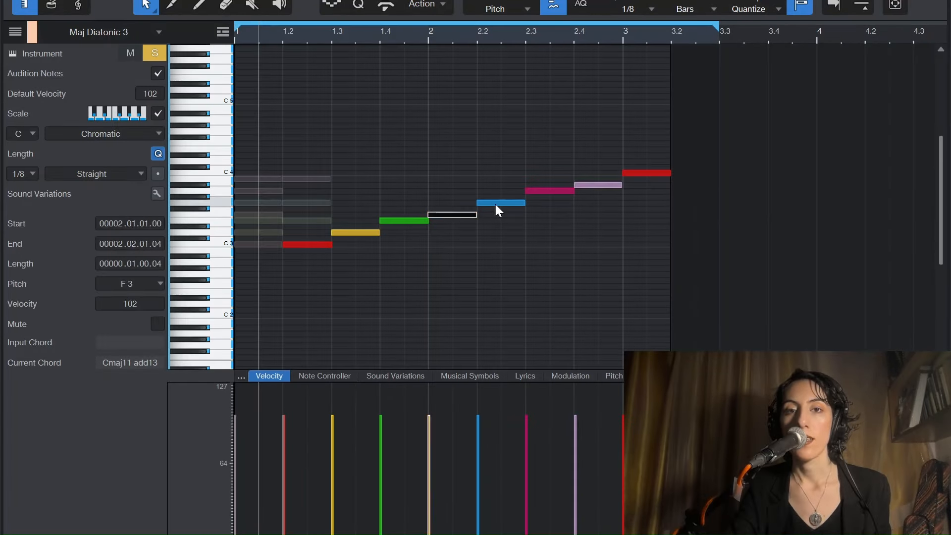
{"action": "left_click", "coordinate": [496, 204]}
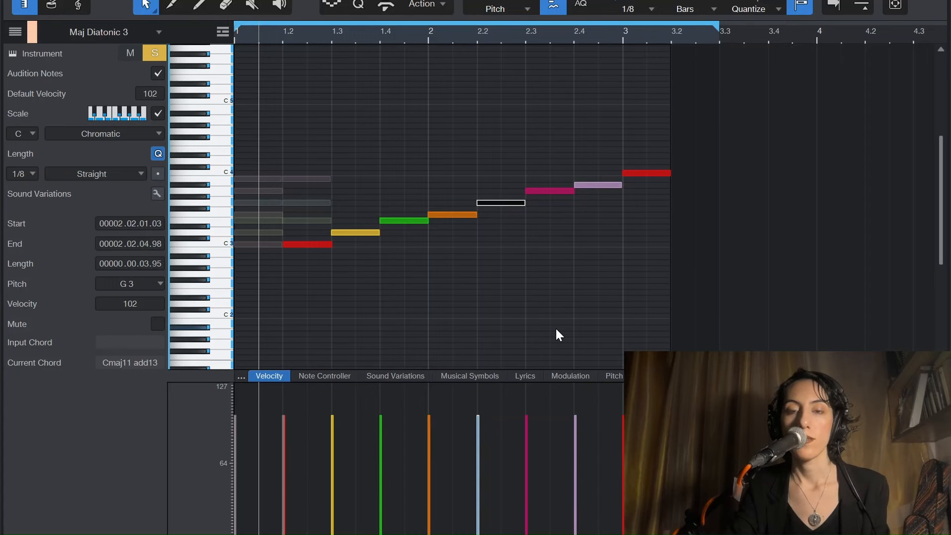
{"action": "key", "text": "Up"}
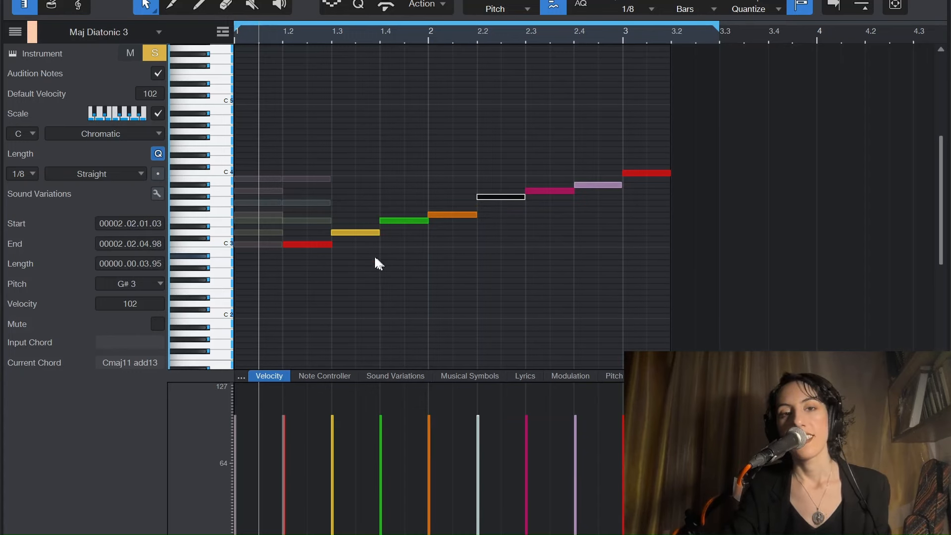
{"action": "key", "text": "Left"}
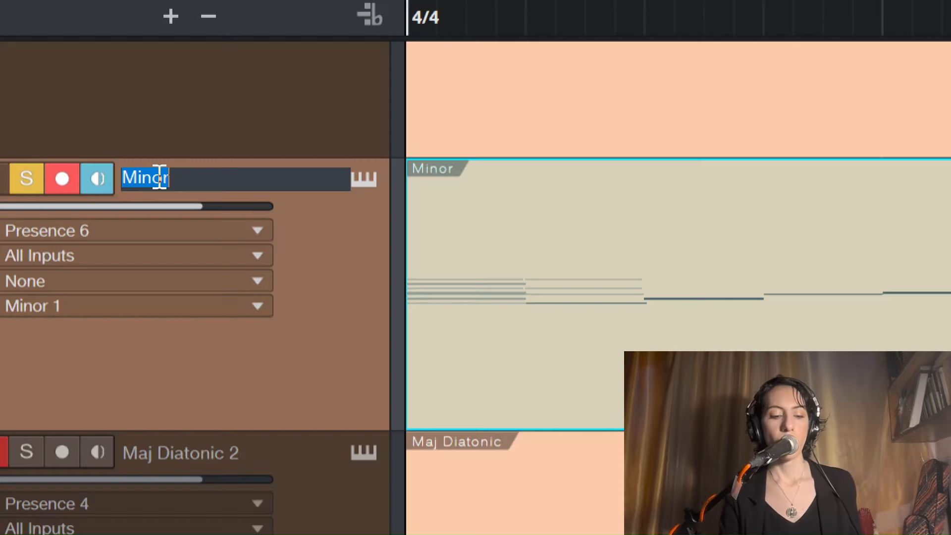
- Rename the Minor track as Dorian, then highlight the scale notes in its clip and clear the selection
{"action": "type", "text": "Dorian"}
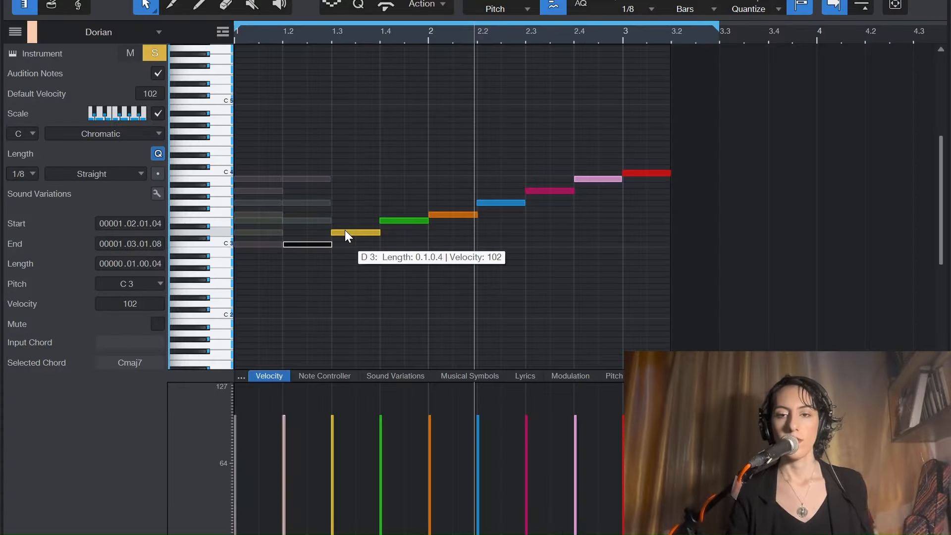
{"action": "left_click_drag", "start_coordinate": [669, 275], "coordinate": [304, 128]}
{"action": "left_click", "coordinate": [316, 255]}
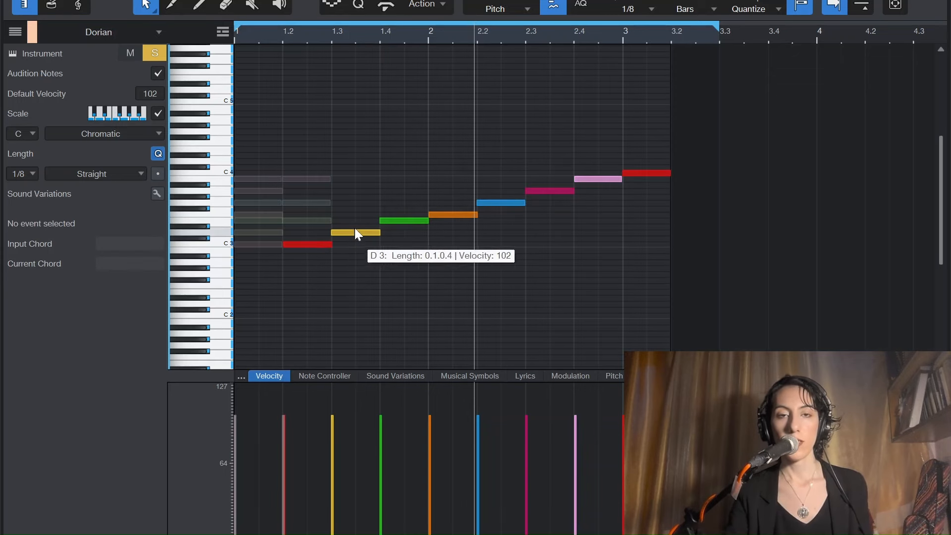
- Lower E3 at beat 1.4 to D#3 and B3 at beat 2.4 to A#3 in the Dorian clip, then play it
{"action": "left_click", "coordinate": [390, 222]}
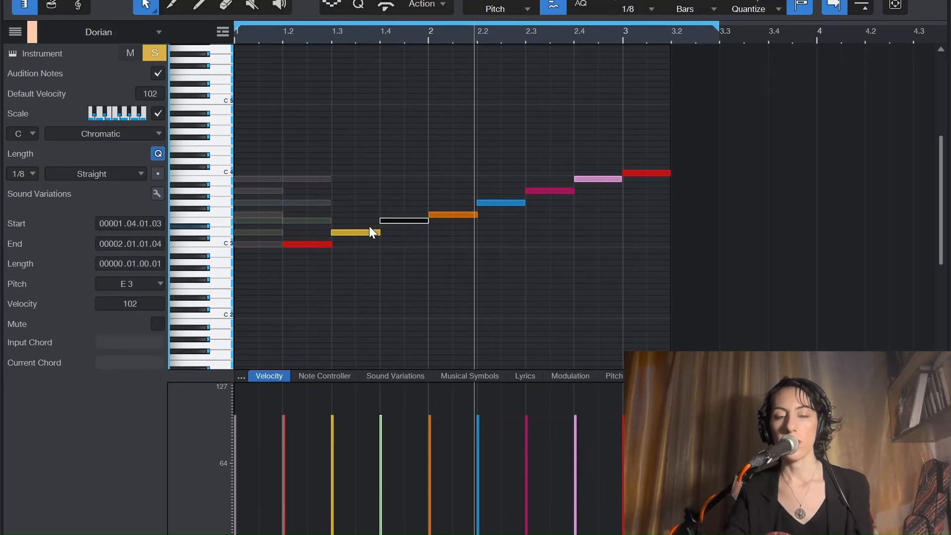
{"action": "left_click_drag", "start_coordinate": [404, 221], "coordinate": [405, 228]}
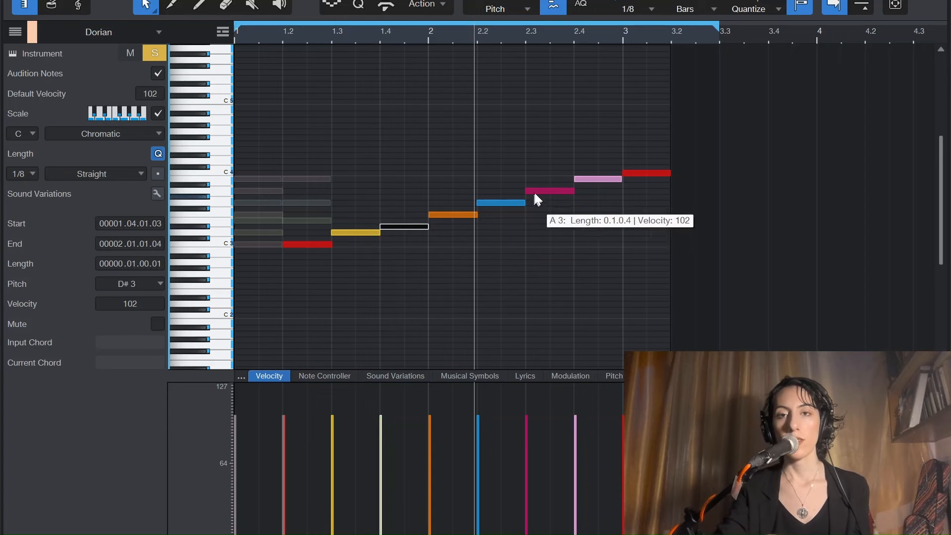
{"action": "left_click", "coordinate": [584, 179]}
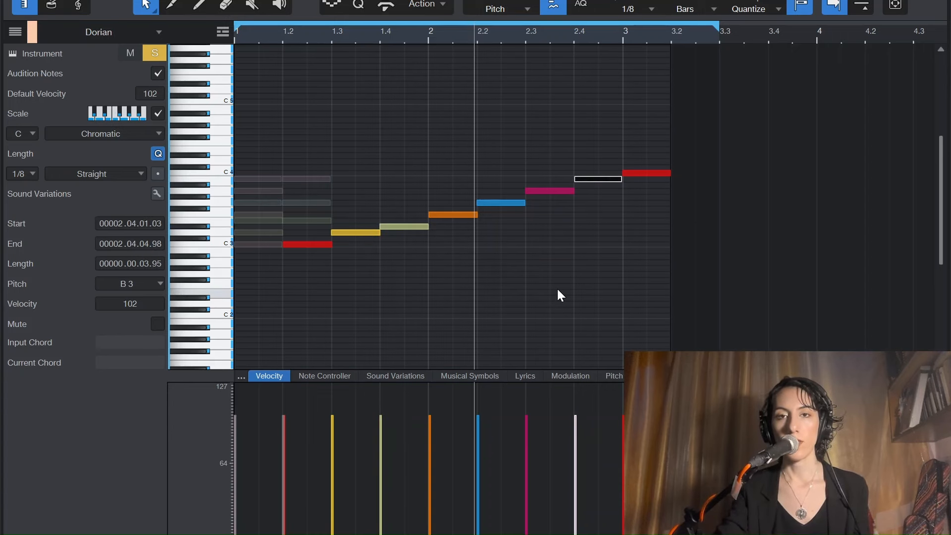
{"action": "key", "text": "Down"}
{"action": "left_click", "coordinate": [454, 236]}
{"action": "key", "text": "space"}
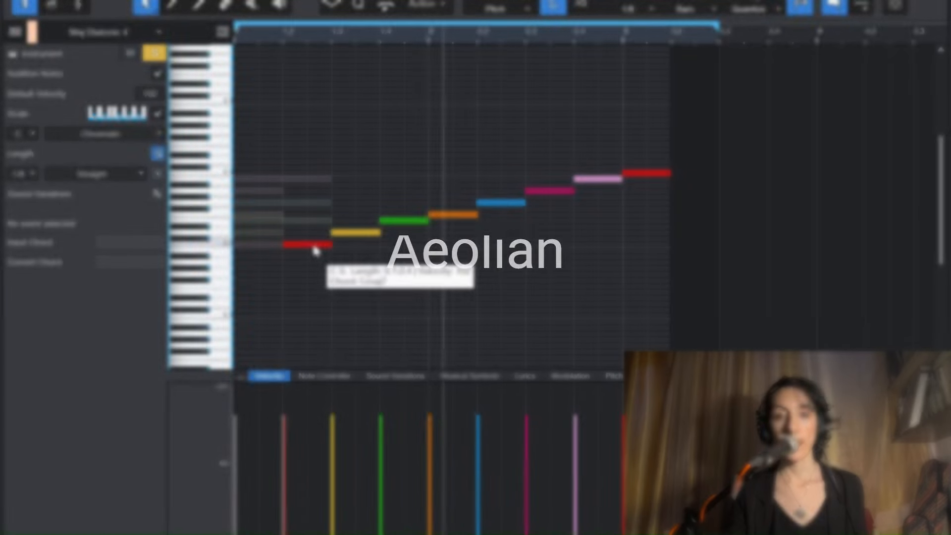
- Lower E3 at beat 1.4 to D#3 and B3 at beat 2.4 to A#3 in the Maj Diatonic 4 clip
{"action": "left_click", "coordinate": [313, 244]}
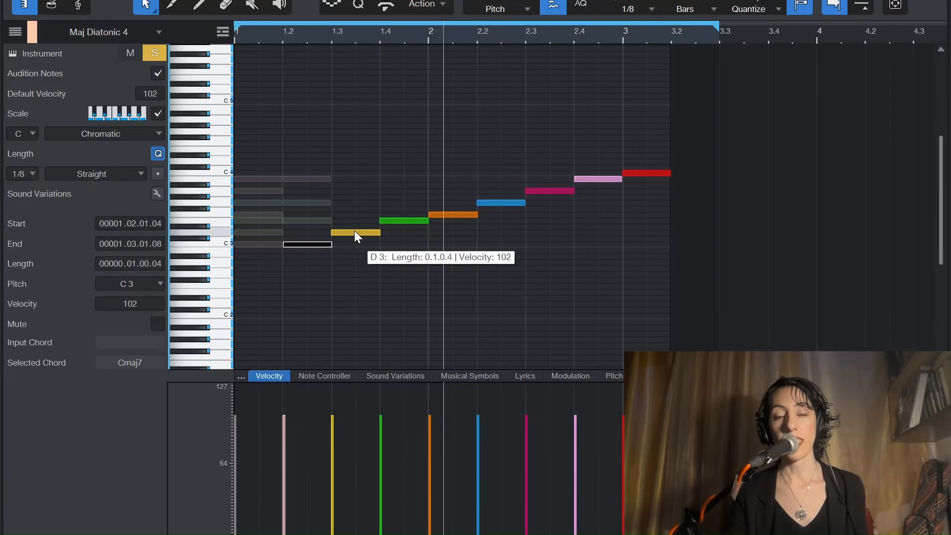
{"action": "left_click", "coordinate": [397, 220]}
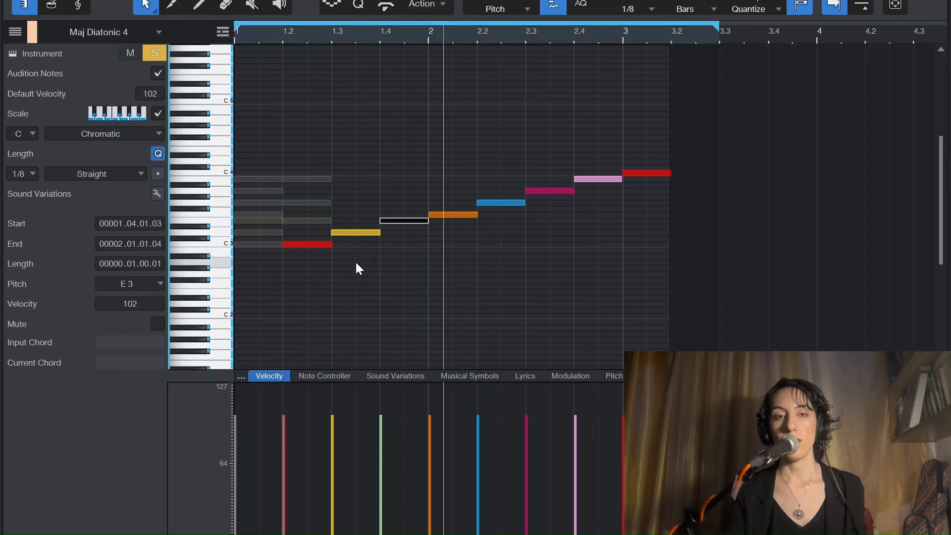
{"action": "left_click_drag", "start_coordinate": [398, 202], "coordinate": [404, 251]}
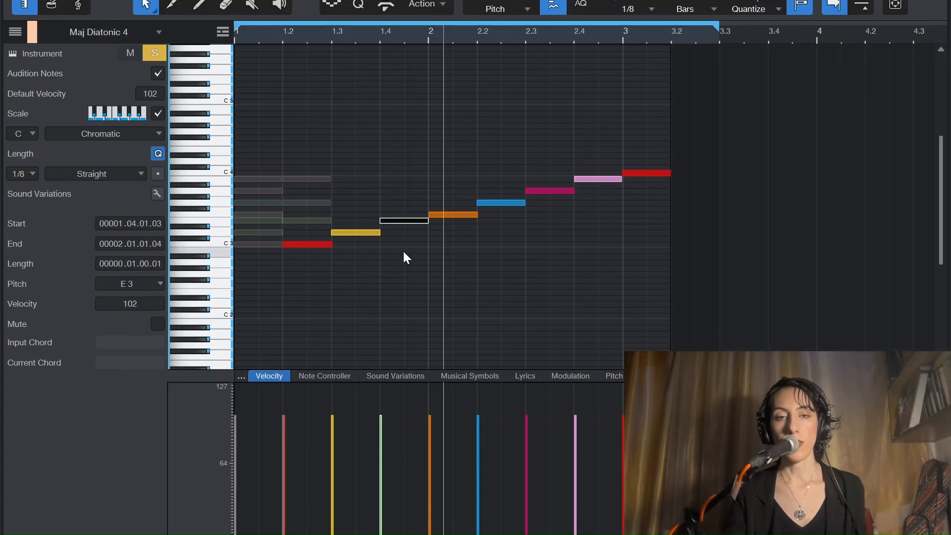
{"action": "key", "text": "Down"}
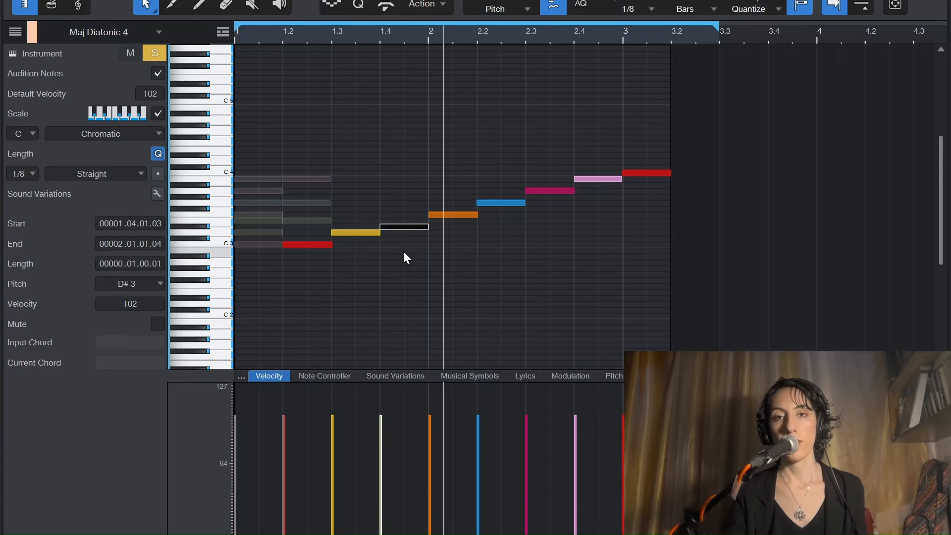
{"action": "left_click_drag", "start_coordinate": [587, 158], "coordinate": [612, 197]}
{"action": "key", "text": "Down"}
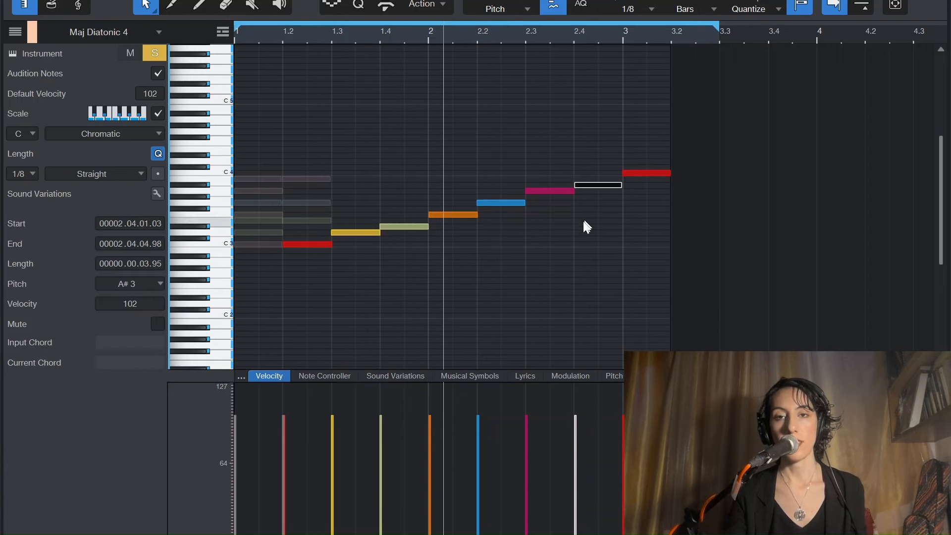
- Lower A3 at beat 2.3 of the Maj Diatonic 4 clip to G#3, then play the scale
{"action": "left_click_drag", "start_coordinate": [552, 167], "coordinate": [559, 243]}
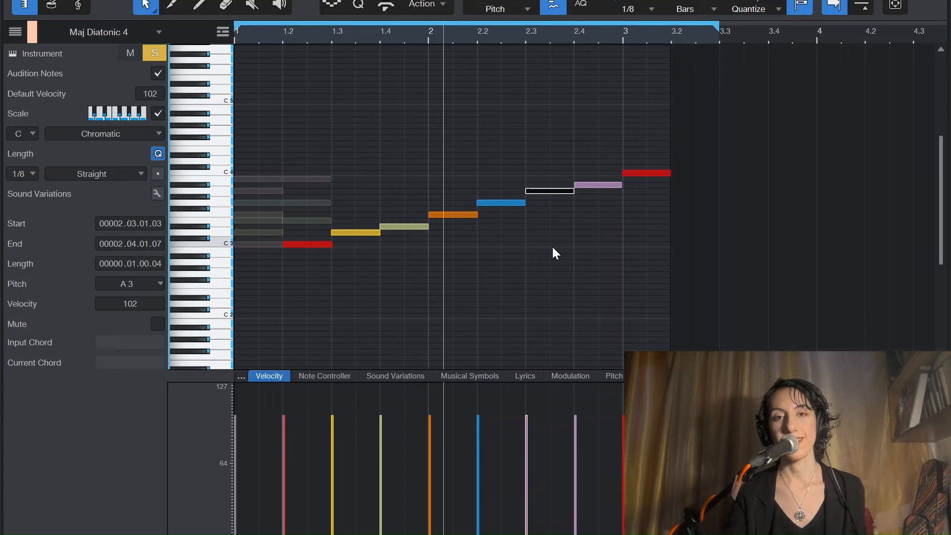
{"action": "key", "text": "Down"}
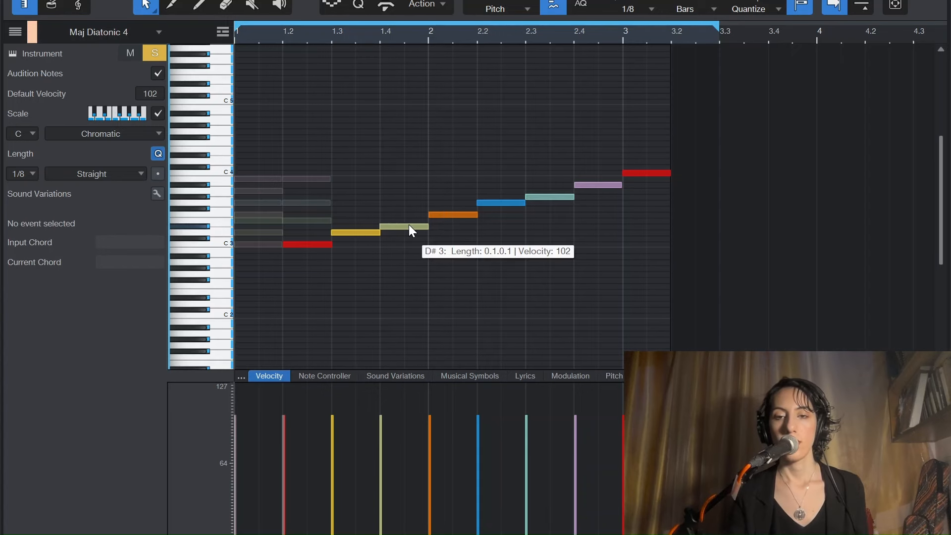
{"action": "key", "text": "space"}
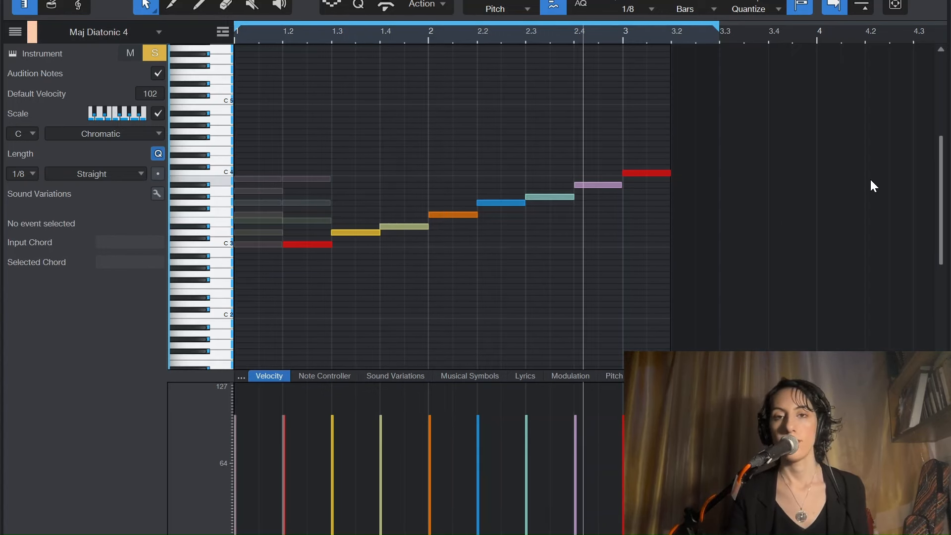
{"action": "key", "text": "space"}
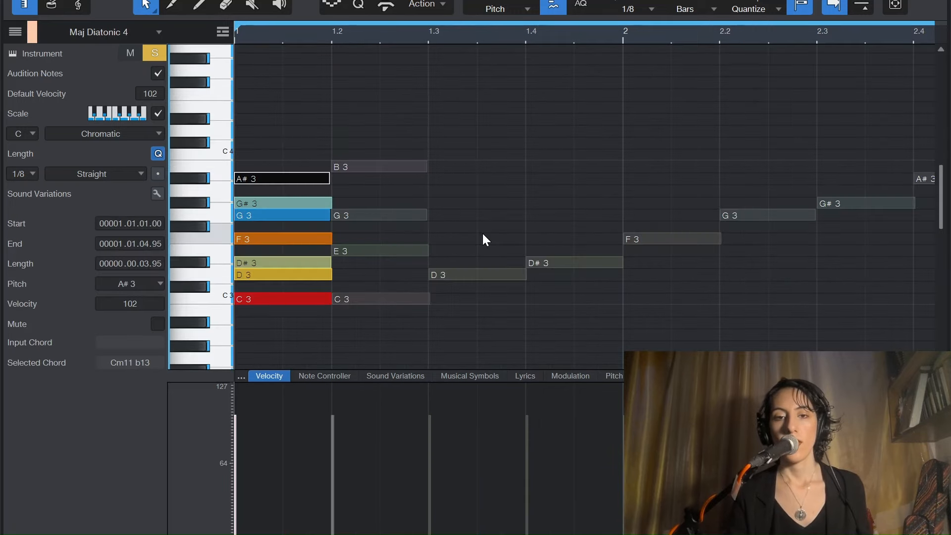
- Highlight all stacked chord notes at beat 1 twice, clearing the selection each time
{"action": "left_click_drag", "start_coordinate": [312, 335], "coordinate": [274, 164]}
{"action": "left_click", "coordinate": [286, 315]}
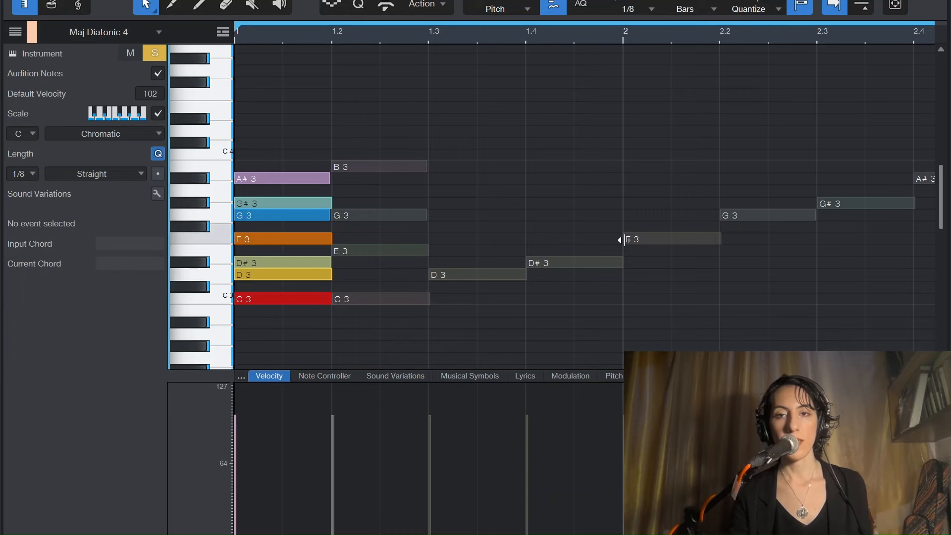
{"action": "left_click_drag", "start_coordinate": [288, 337], "coordinate": [271, 164]}
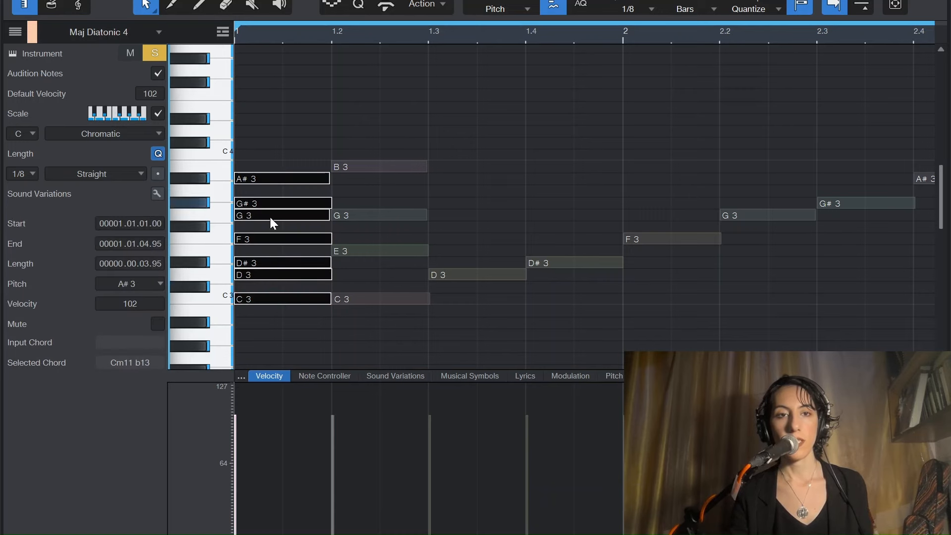
{"action": "left_click", "coordinate": [305, 325]}
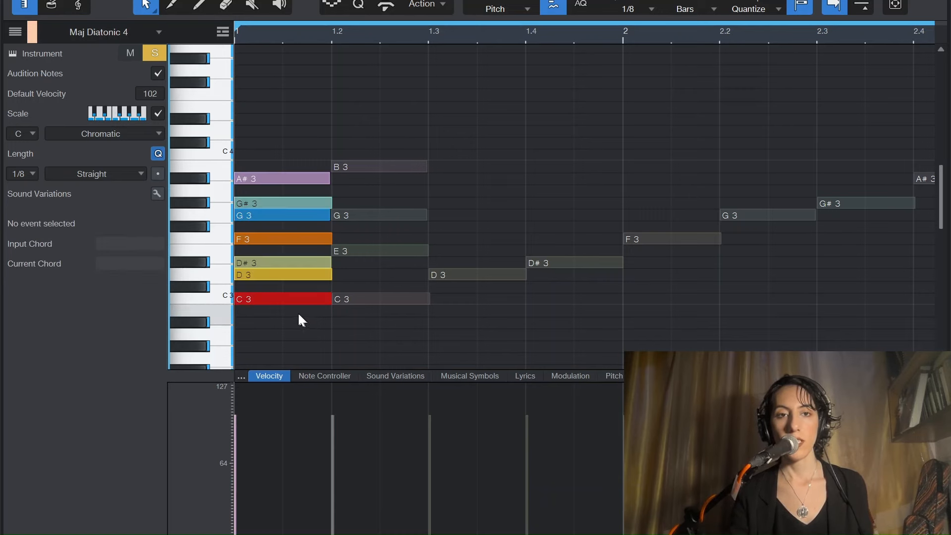
- Raise D3, F3 and G#3 of the chord at beat 1 by one octave to D4, F4 and G#4
{"action": "left_click", "coordinate": [253, 274]}
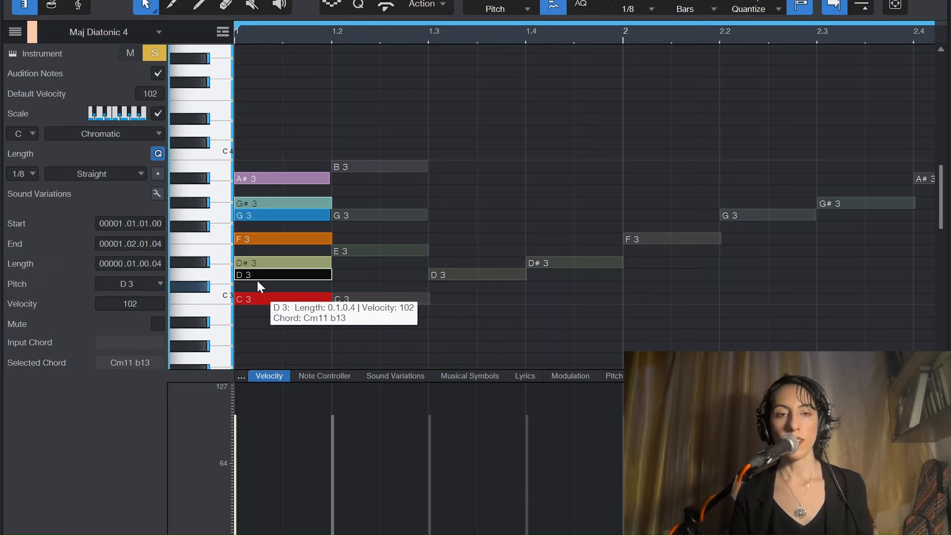
{"action": "key", "text": "shift+alt+Up"}
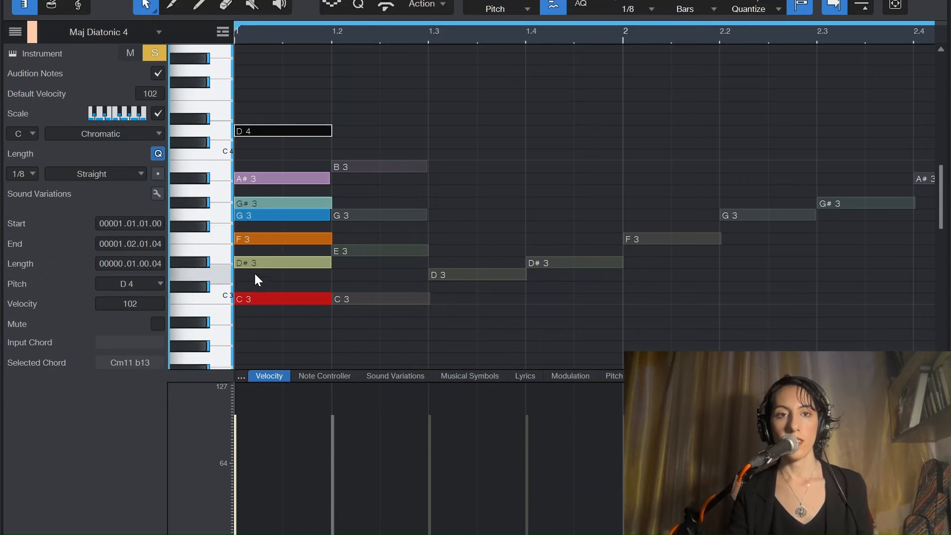
{"action": "left_click", "coordinate": [260, 234]}
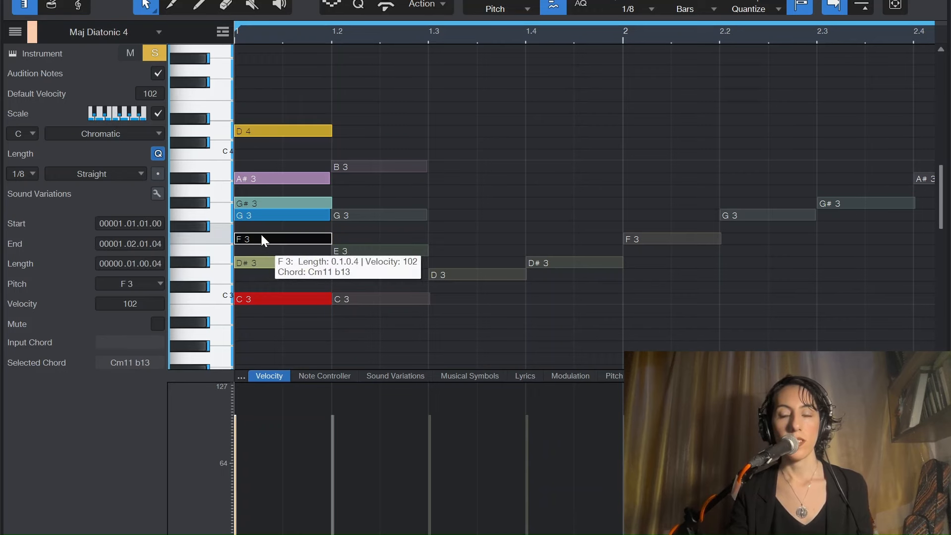
{"action": "key", "text": "shift+alt+Up"}
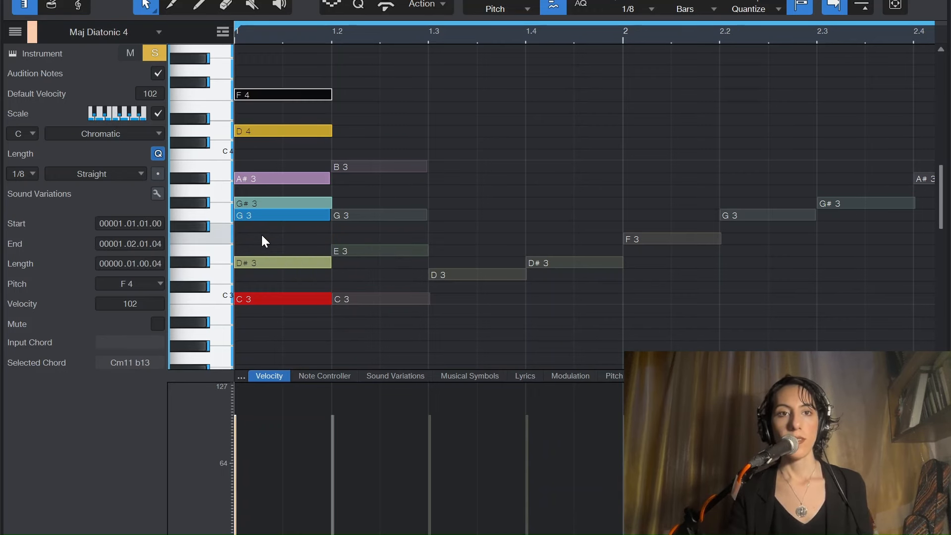
{"action": "scroll", "coordinate": [239, 240], "scroll_direction": "up", "scroll_amount": 1}
{"action": "left_click", "coordinate": [255, 211]}
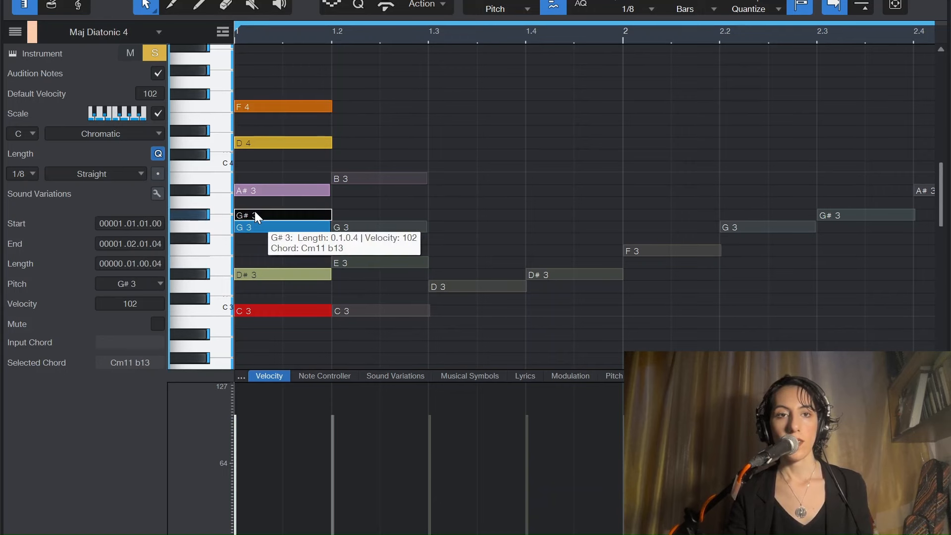
{"action": "key", "text": "shift+alt+Up"}
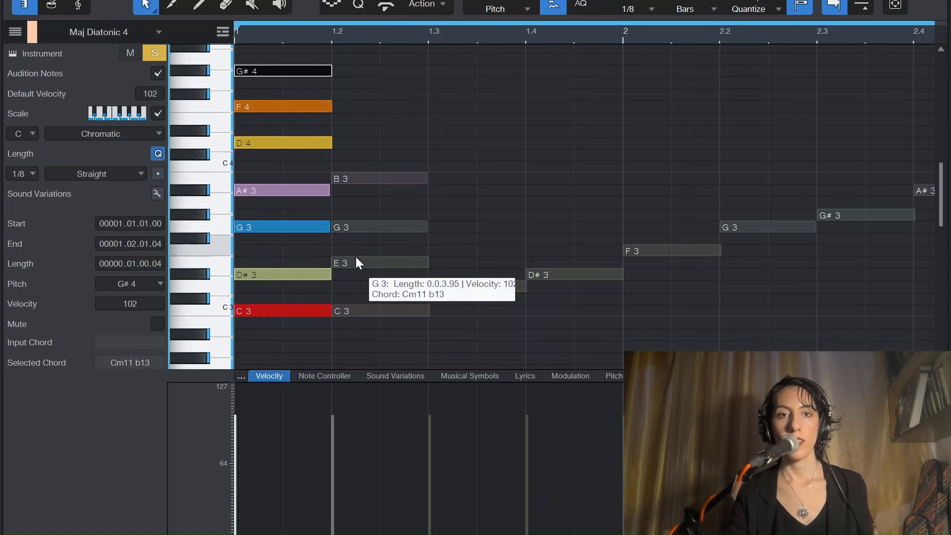
{"action": "scroll", "coordinate": [377, 270], "scroll_direction": "up", "scroll_amount": 1}
{"action": "scroll", "coordinate": [421, 232], "scroll_direction": "up", "scroll_amount": 1}
{"action": "left_click", "coordinate": [457, 181]}
{"action": "scroll", "coordinate": [327, 297], "scroll_direction": "down", "scroll_amount": 1}
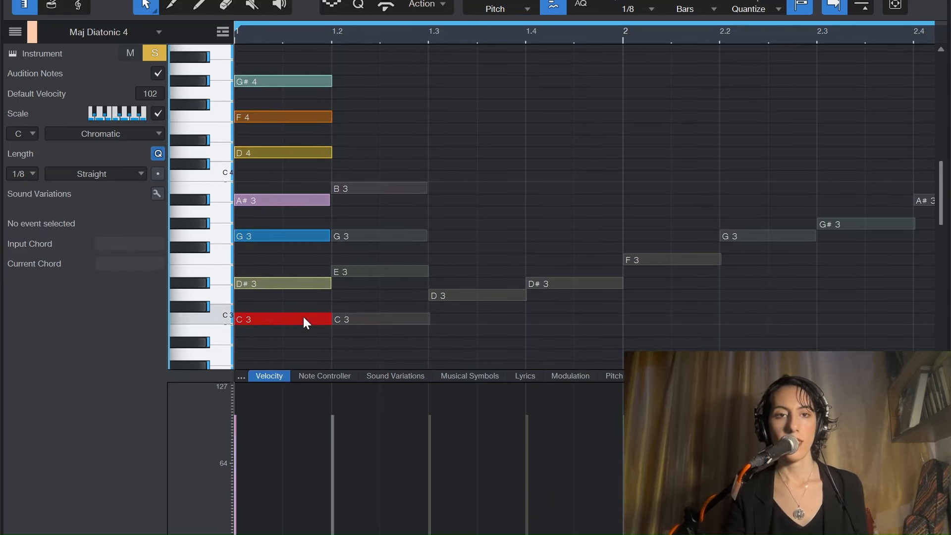
- Select all notes of the spread chord at beat 1 and play it
{"action": "left_click_drag", "start_coordinate": [286, 343], "coordinate": [260, 58]}
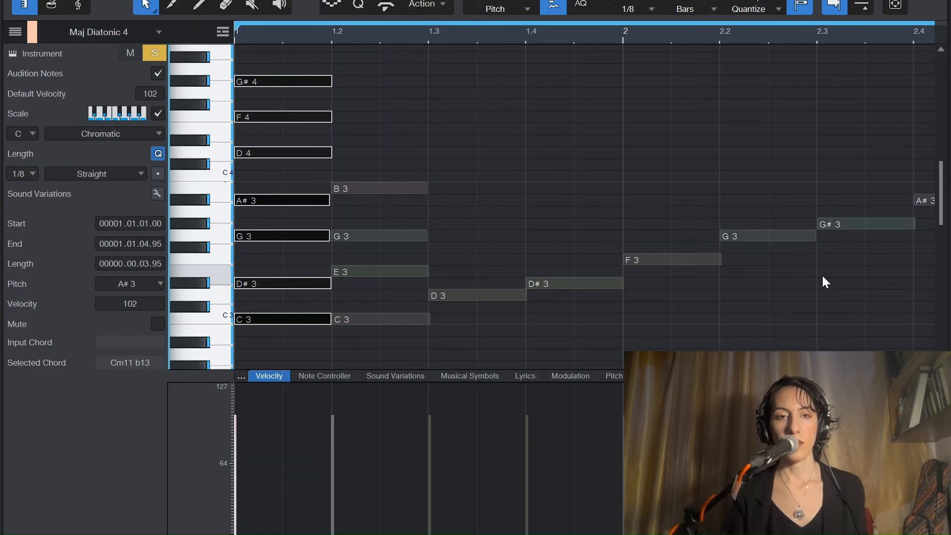
{"action": "key", "text": "space"}
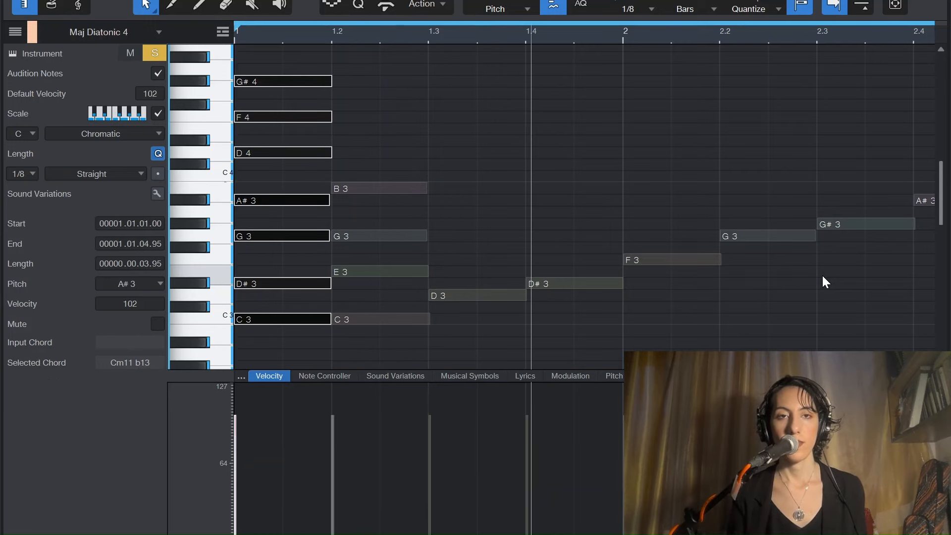
- Delete the D4 note from the chord at beat 1, then play the remaining notes
{"action": "left_click", "coordinate": [524, 148]}
{"action": "left_click_drag", "start_coordinate": [319, 176], "coordinate": [295, 146]}
{"action": "key", "text": "Delete"}
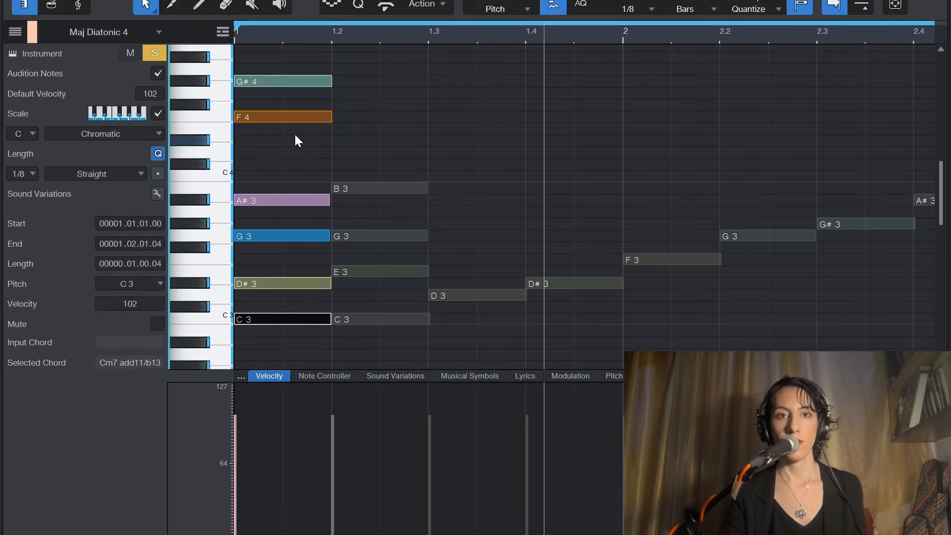
{"action": "key", "text": "space"}
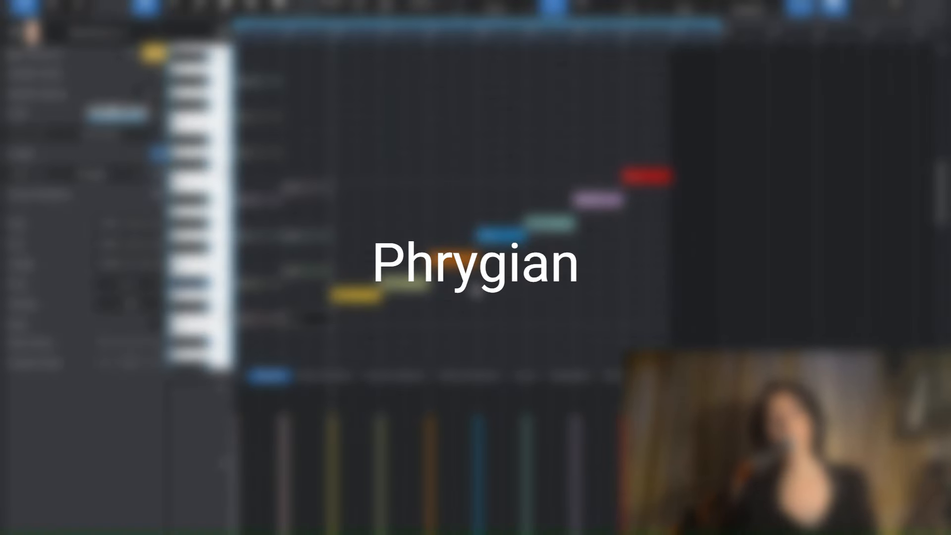
- Lower D3 at beat 1.3 of the scale to C#3, then play it
{"action": "left_click", "coordinate": [348, 291]}
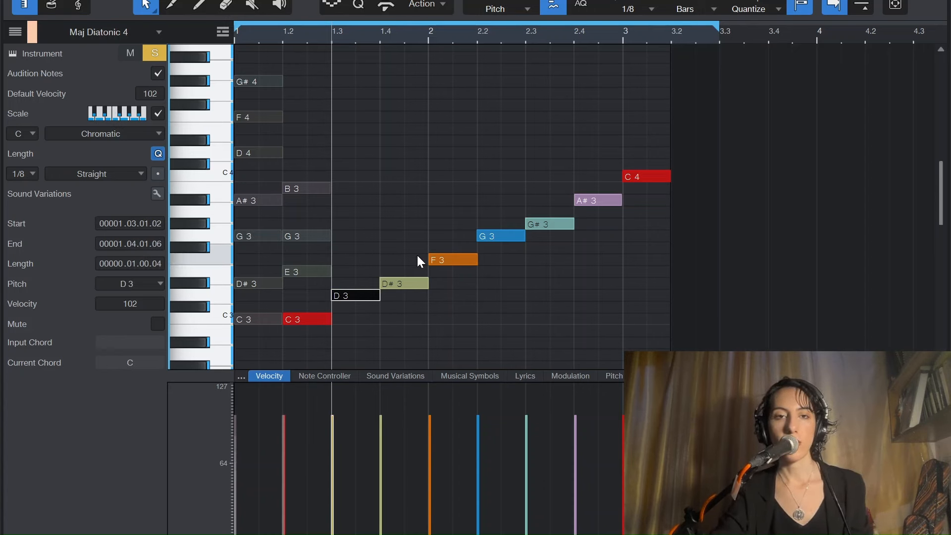
{"action": "key", "text": "Down"}
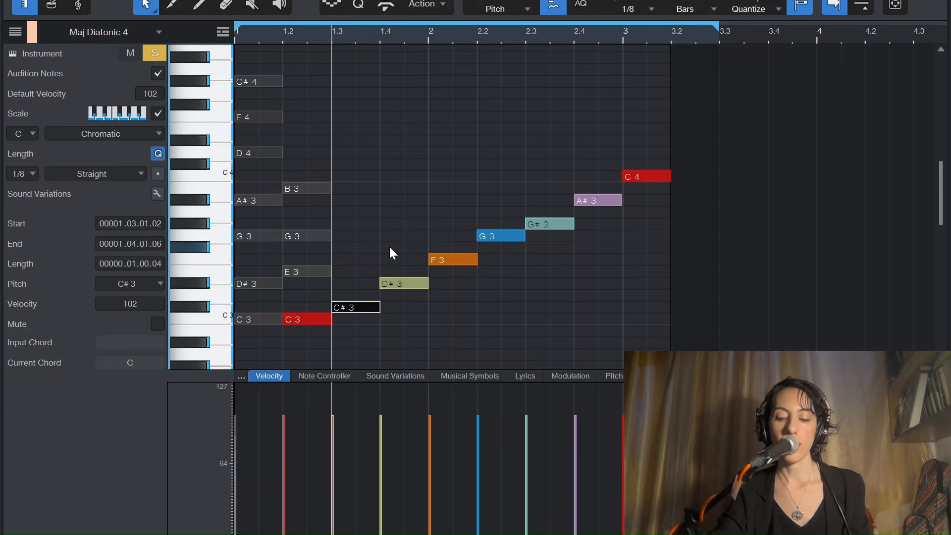
{"action": "key", "text": "space"}
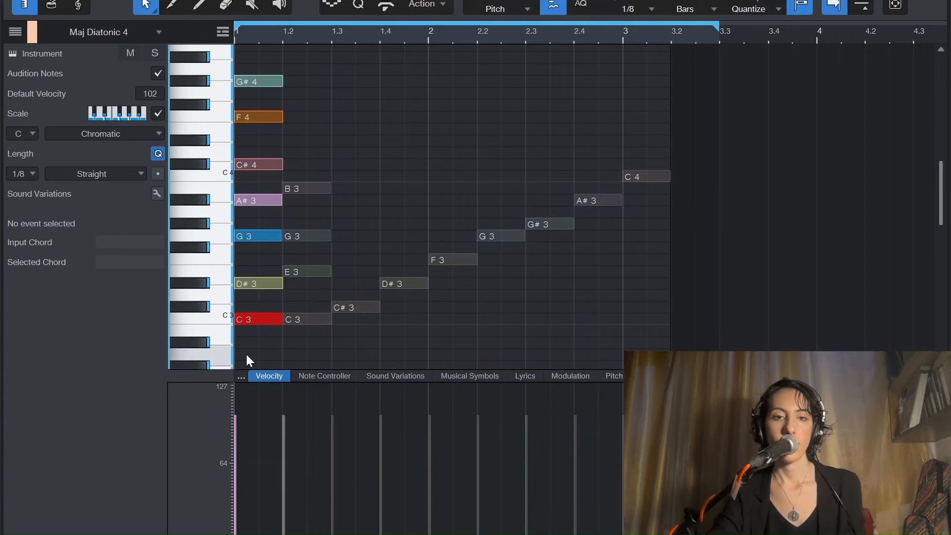
- Highlight the chord notes from C3 to G#4 at beat 1 twice, clearing the selection each time
{"action": "left_click_drag", "start_coordinate": [268, 346], "coordinate": [251, 62]}
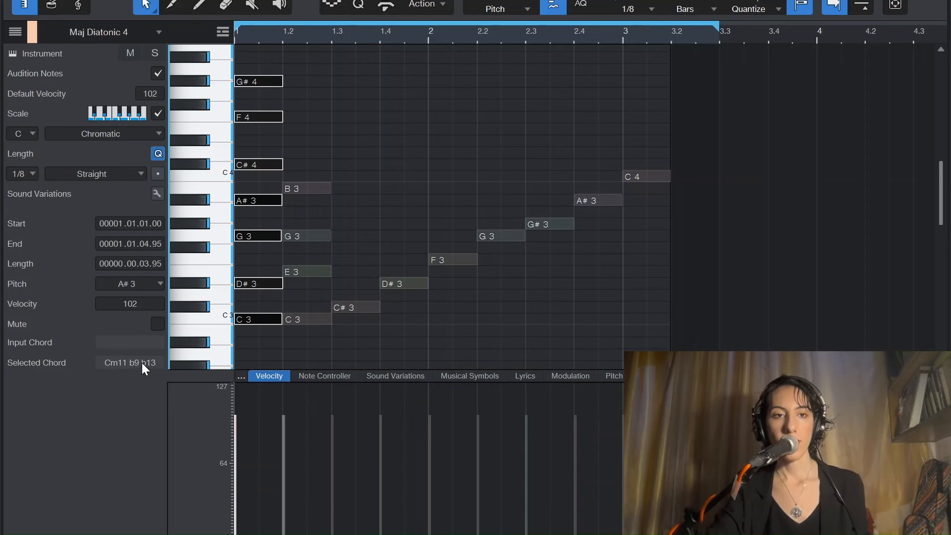
{"action": "left_click", "coordinate": [355, 306]}
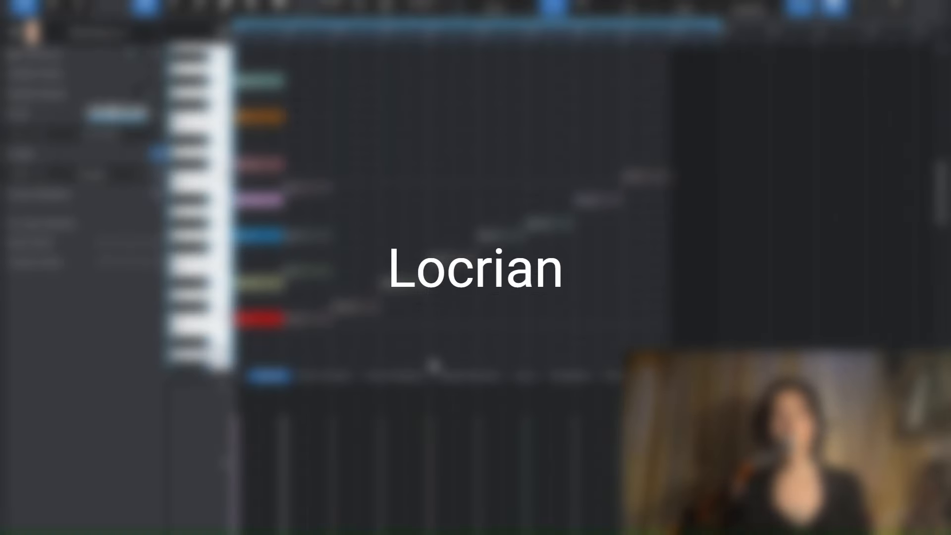
{"action": "left_click_drag", "start_coordinate": [266, 318], "coordinate": [227, 64]}
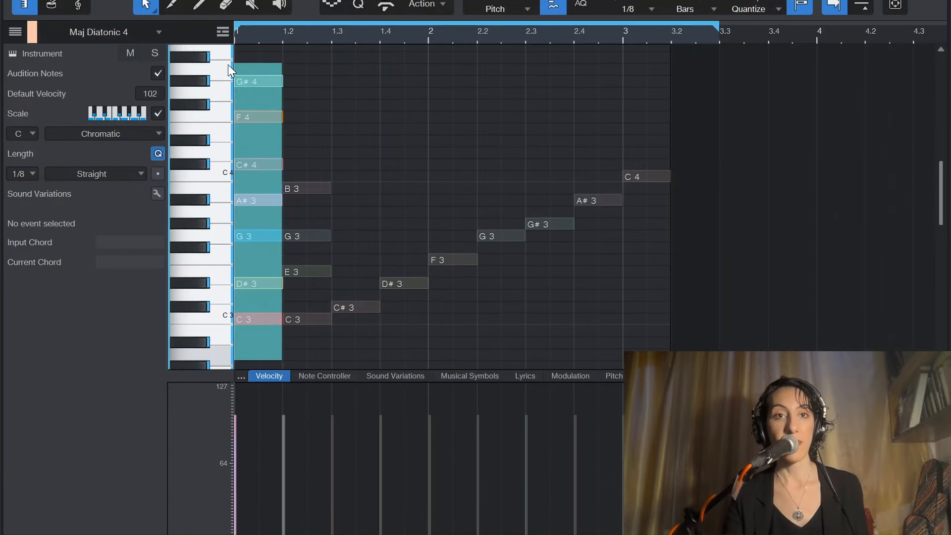
{"action": "left_click", "coordinate": [498, 281]}
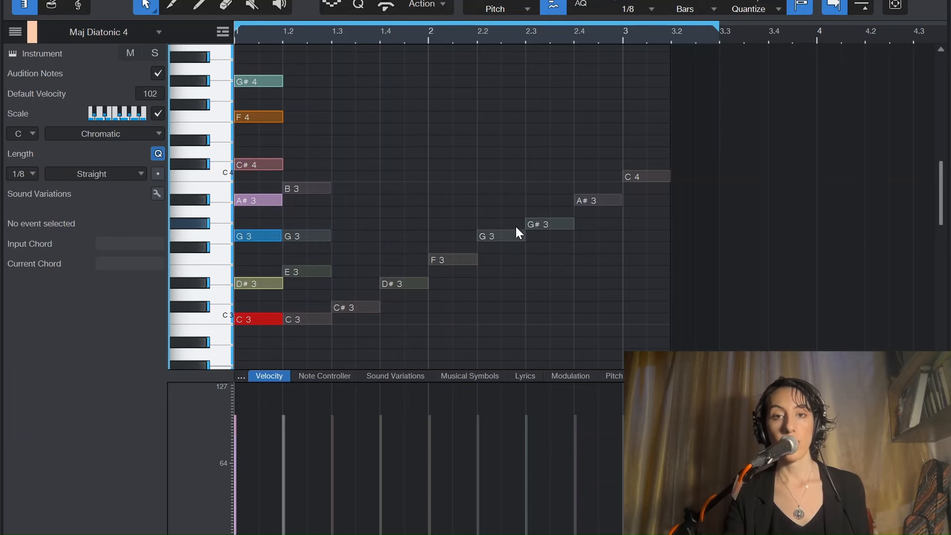
- Lower G3 to F#3 both in the scale at beat 2.2 and in the chord at beat 1
{"action": "left_click", "coordinate": [498, 239]}
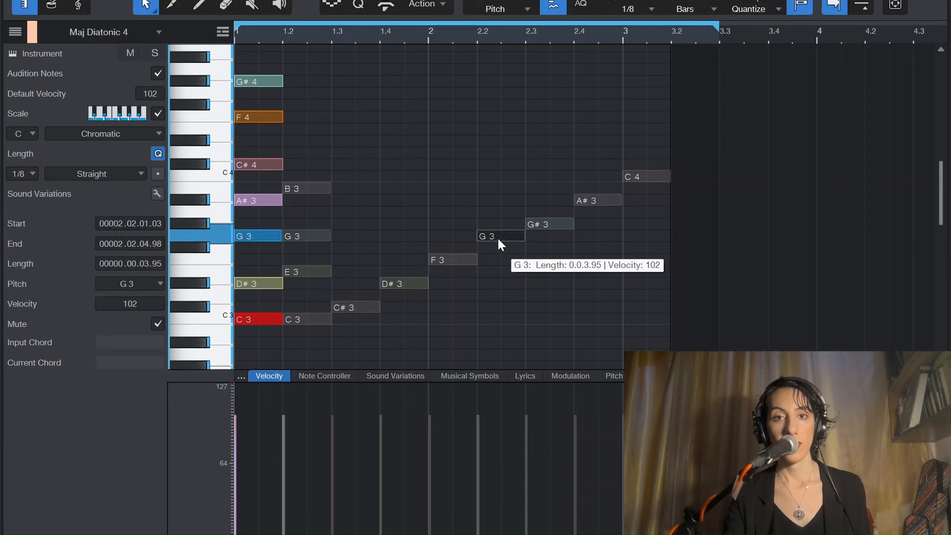
{"action": "left_click_drag", "start_coordinate": [498, 196], "coordinate": [512, 288]}
{"action": "key", "text": "Down"}
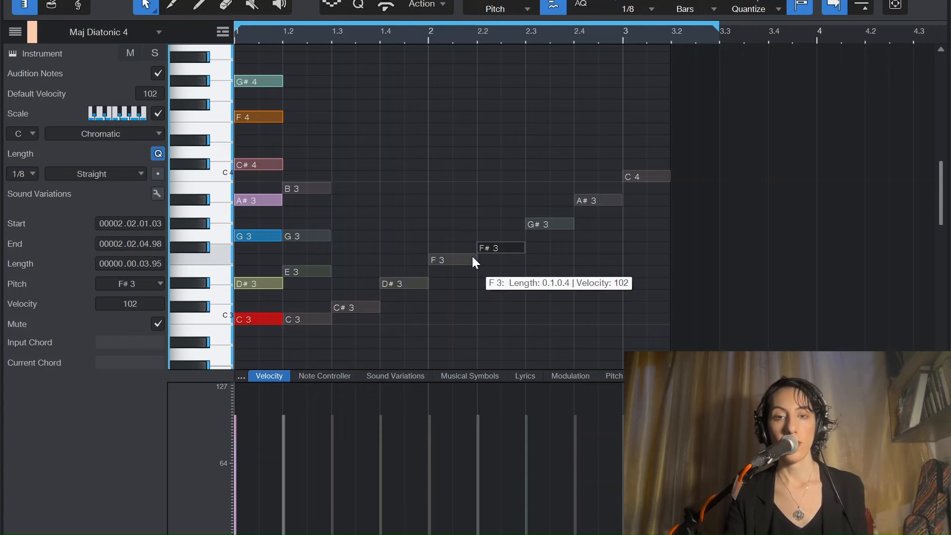
{"action": "left_click", "coordinate": [243, 233]}
{"action": "key", "text": "Down"}
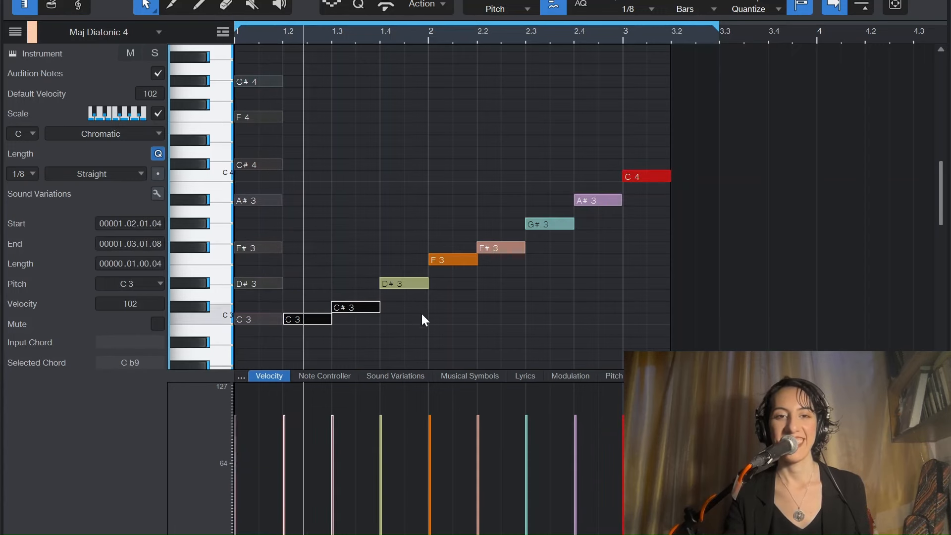
{"action": "left_click", "coordinate": [422, 316]}
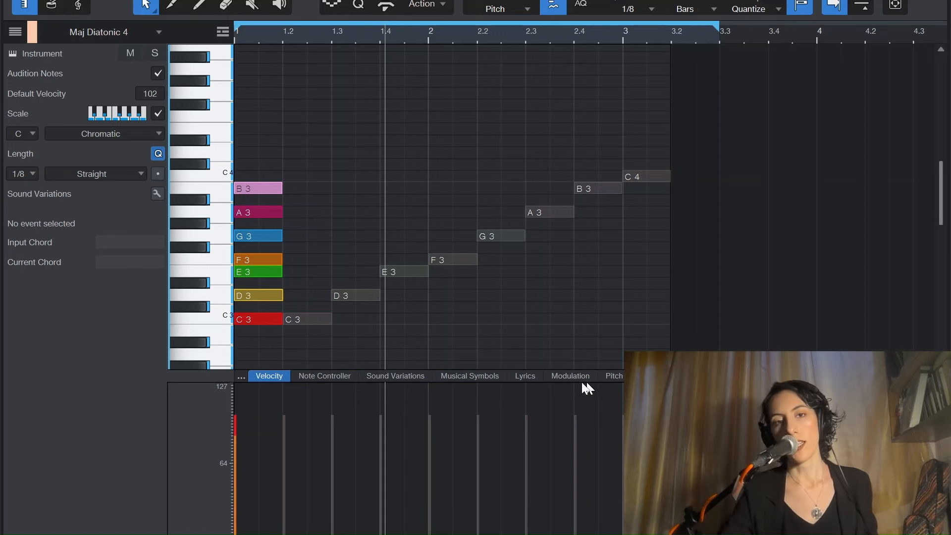
{"action": "left_click", "coordinate": [350, 296]}
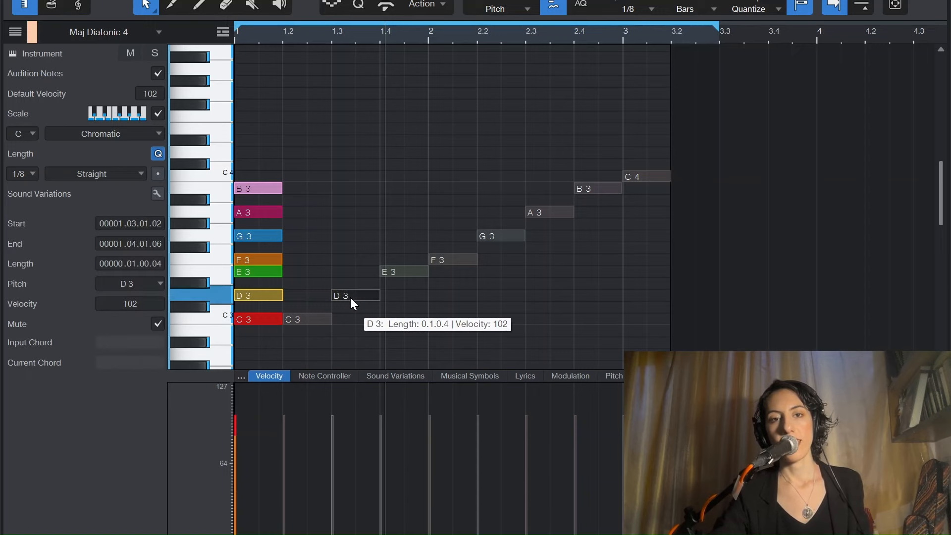
{"action": "key", "text": "Down"}
{"action": "key", "text": "Up"}
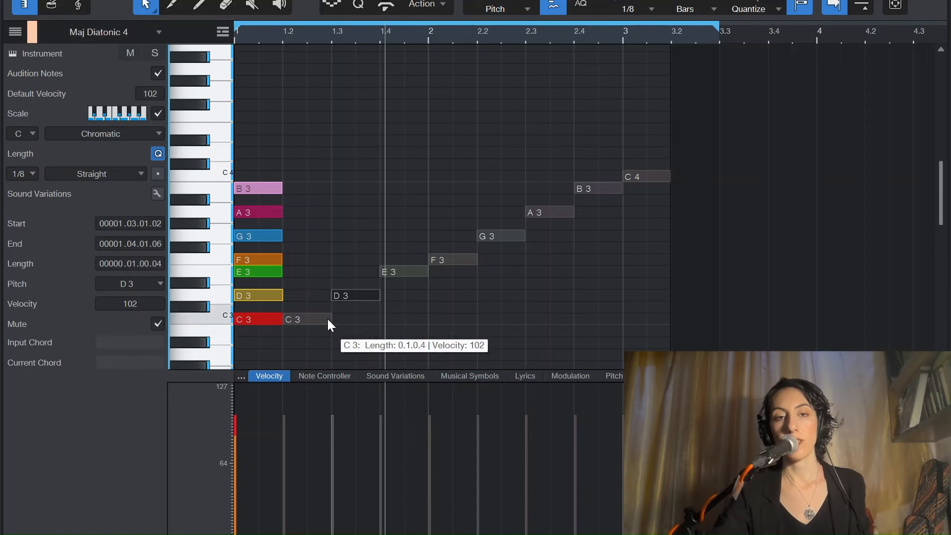
- Lower D3 at beat 1.3 of the scale to C#3 and E3 at beat 1.4 to D#3
{"action": "left_click_drag", "start_coordinate": [304, 145], "coordinate": [693, 330]}
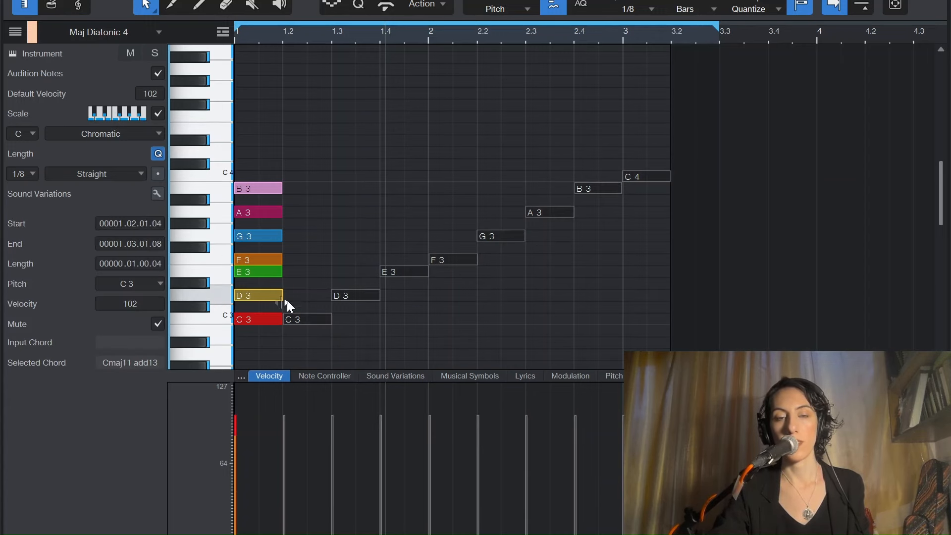
{"action": "left_click", "coordinate": [337, 317]}
{"action": "left_click", "coordinate": [341, 298]}
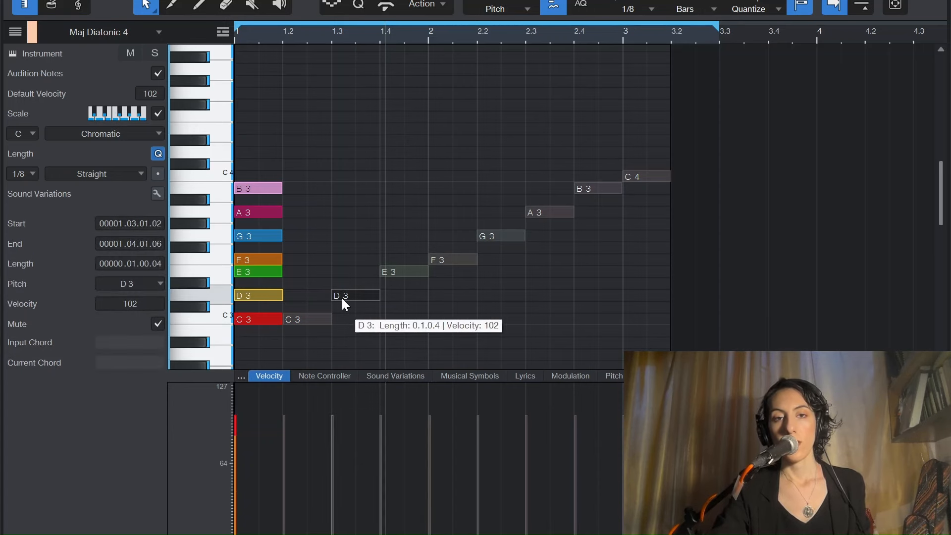
{"action": "left_click_drag", "start_coordinate": [355, 257], "coordinate": [361, 324]}
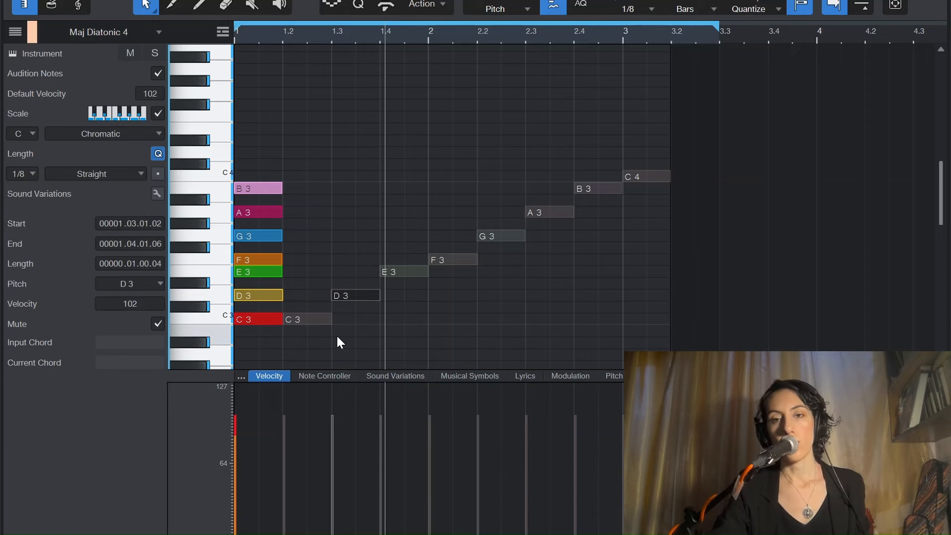
{"action": "key", "text": "Down"}
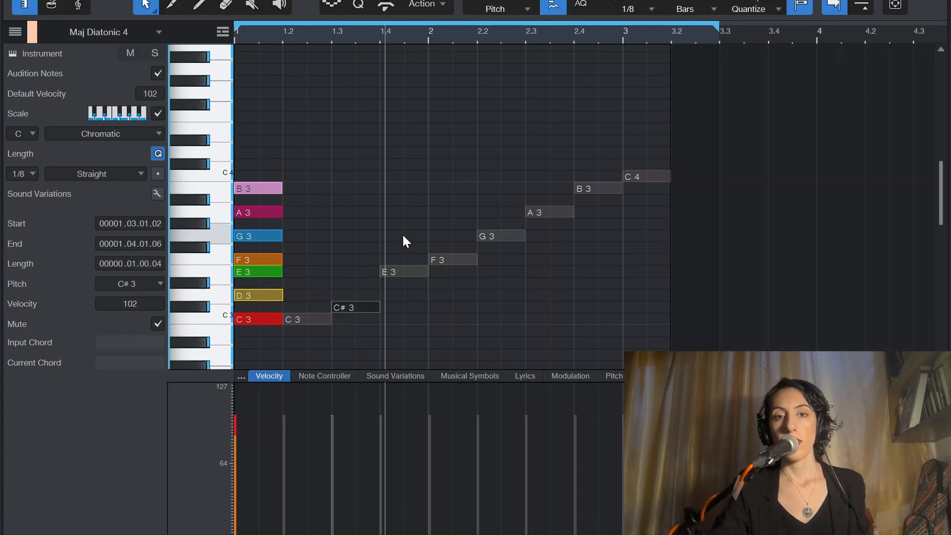
{"action": "left_click", "coordinate": [404, 272]}
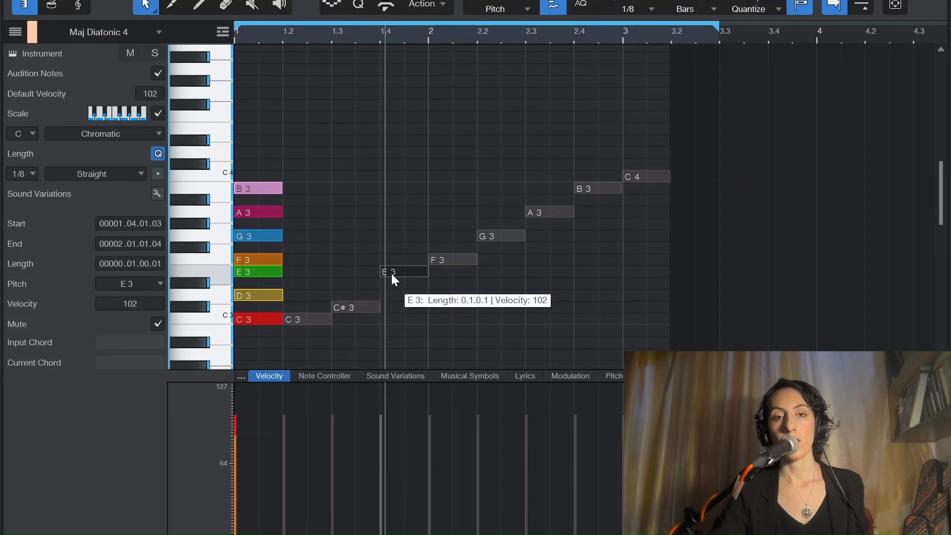
{"action": "left_click_drag", "start_coordinate": [392, 274], "coordinate": [392, 283]}
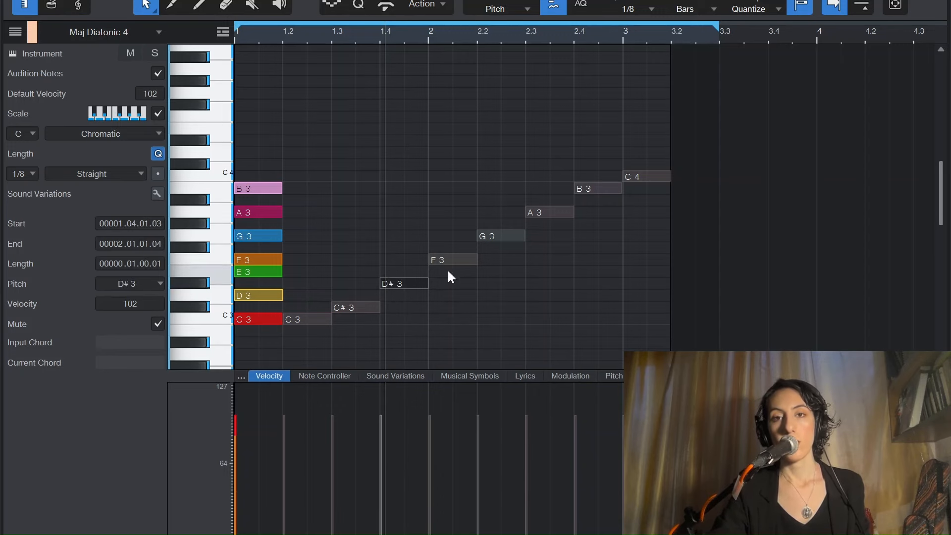
- Lower B3 at beat 2.4 of the scale to A#3 and raise F3 at beat 2 to F#3
{"action": "left_click_drag", "start_coordinate": [590, 147], "coordinate": [619, 278]}
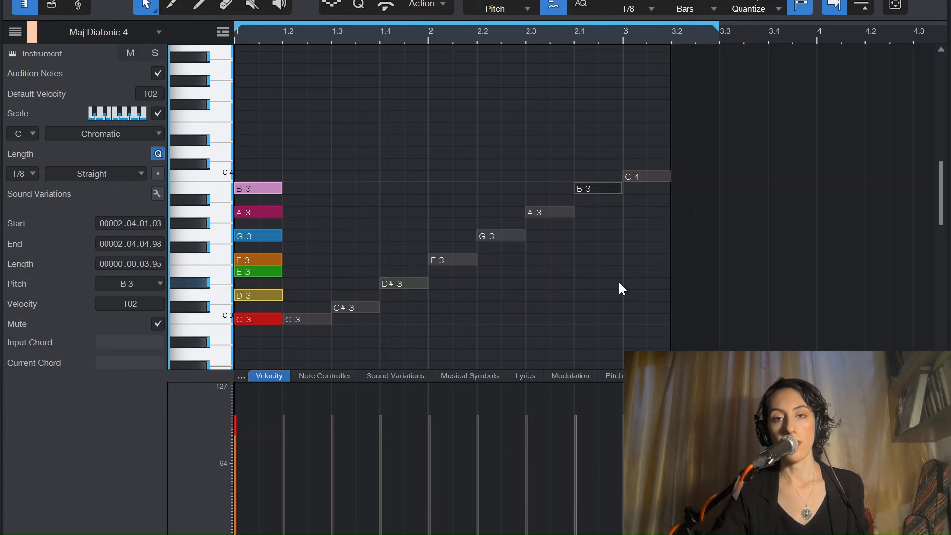
{"action": "key", "text": "Down"}
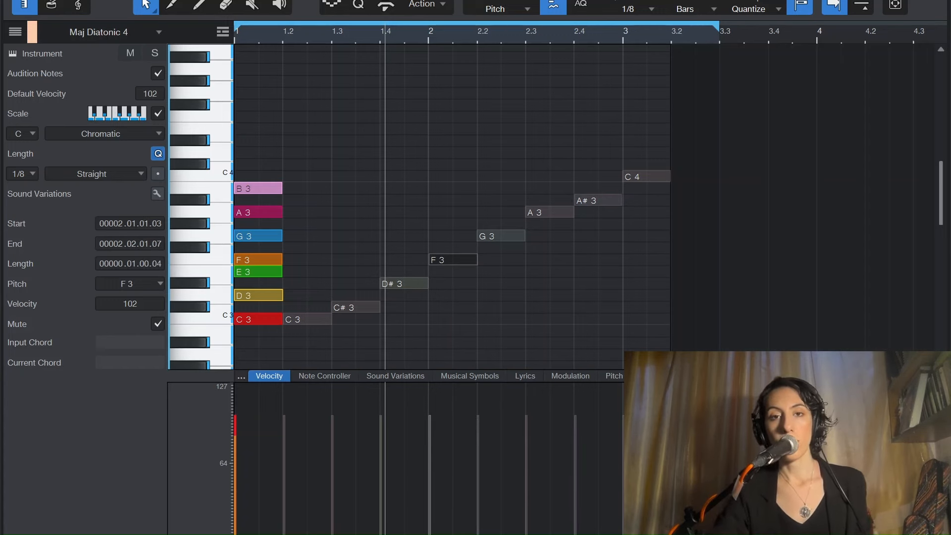
{"action": "key", "text": "Up"}
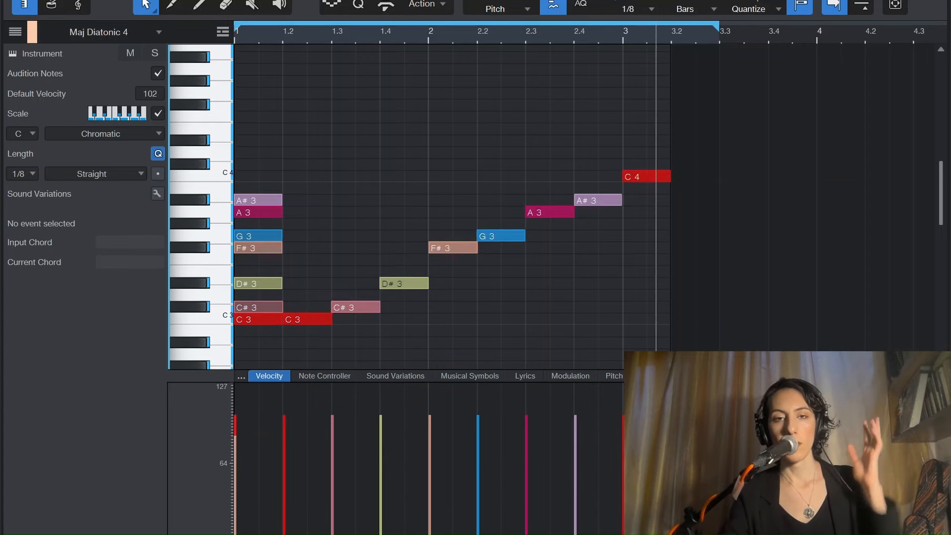
- Shorten the D#3 scale note at beat 1.4 to half its length and add an equally short E3 directly after it
{"action": "left_click_drag", "start_coordinate": [428, 283], "coordinate": [403, 285]}
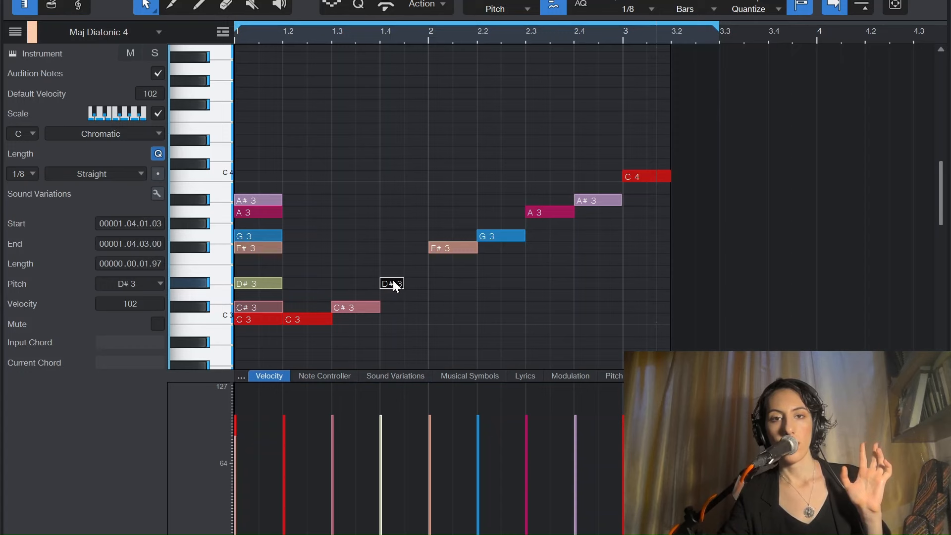
{"action": "left_click", "coordinate": [400, 293]}
{"action": "left_click_drag", "start_coordinate": [426, 323], "coordinate": [391, 265]}
{"action": "key", "text": "d"}
{"action": "left_click", "coordinate": [469, 327]}
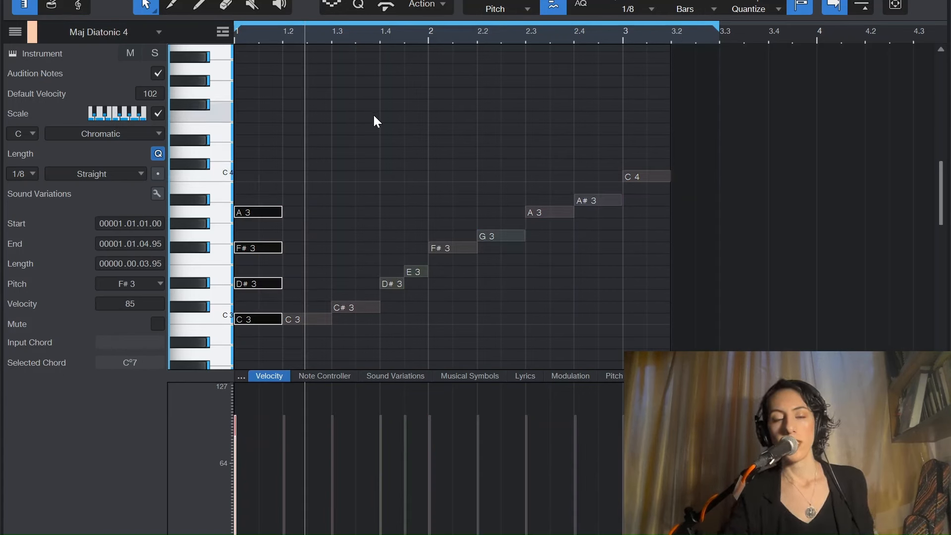
- Clear the selection, reselect the chord notes C3, D#3, F#3 and A3 at beat 1, and start playback
{"action": "left_click", "coordinate": [339, 150]}
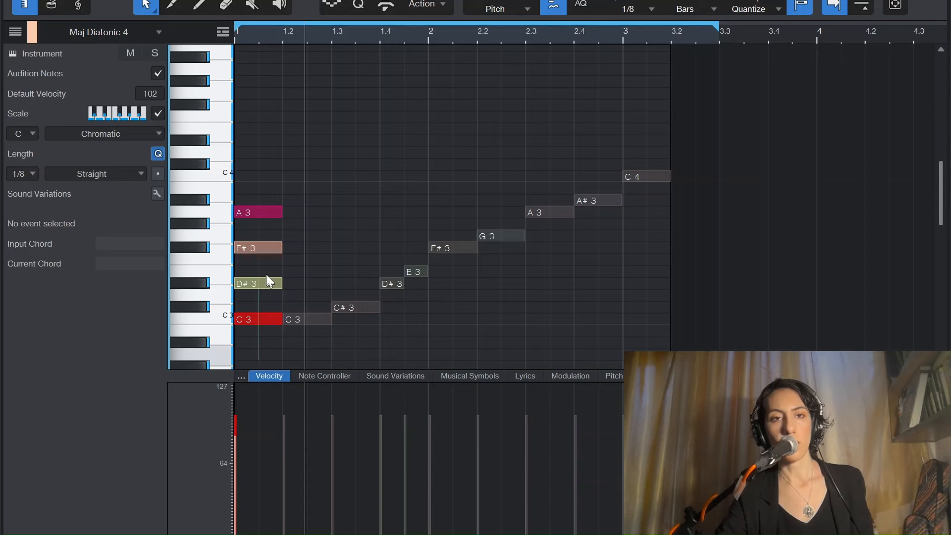
{"action": "left_click_drag", "start_coordinate": [265, 182], "coordinate": [265, 182]}
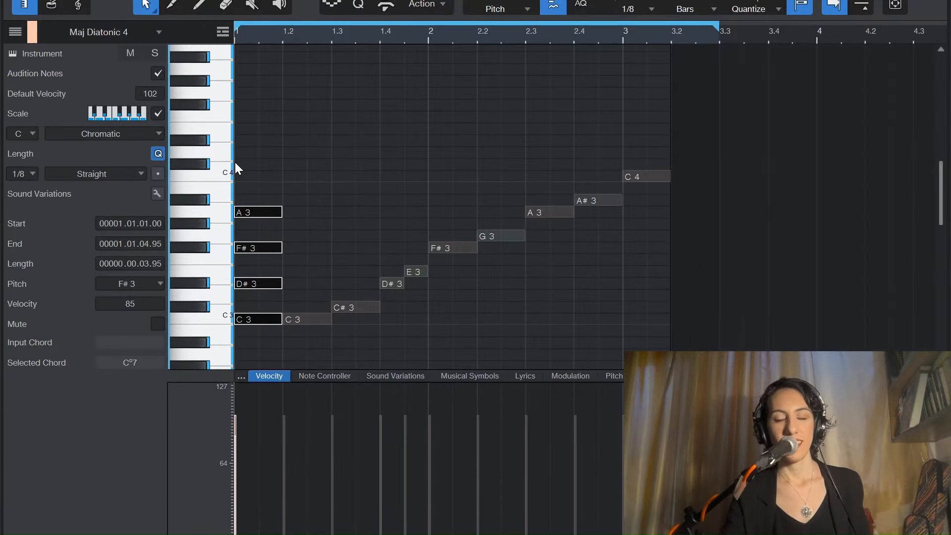
{"action": "key", "text": "space"}
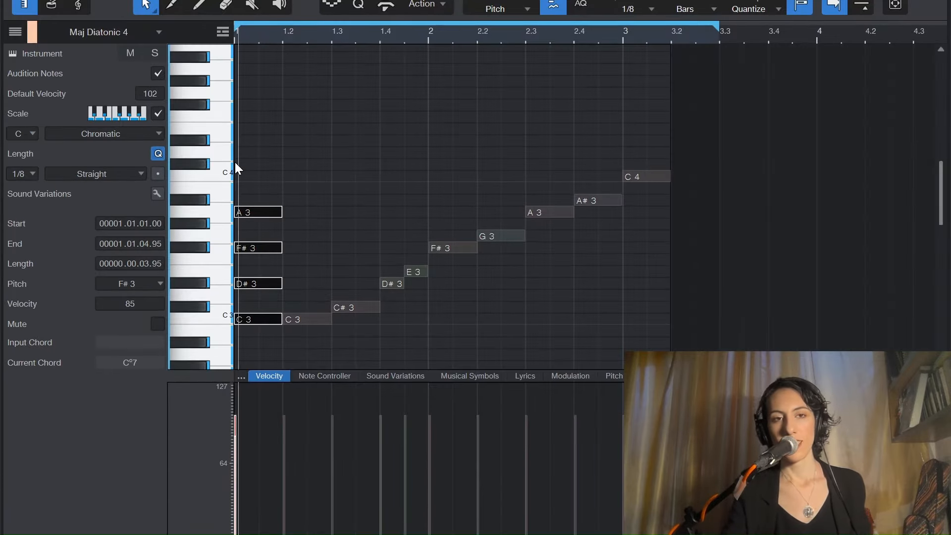